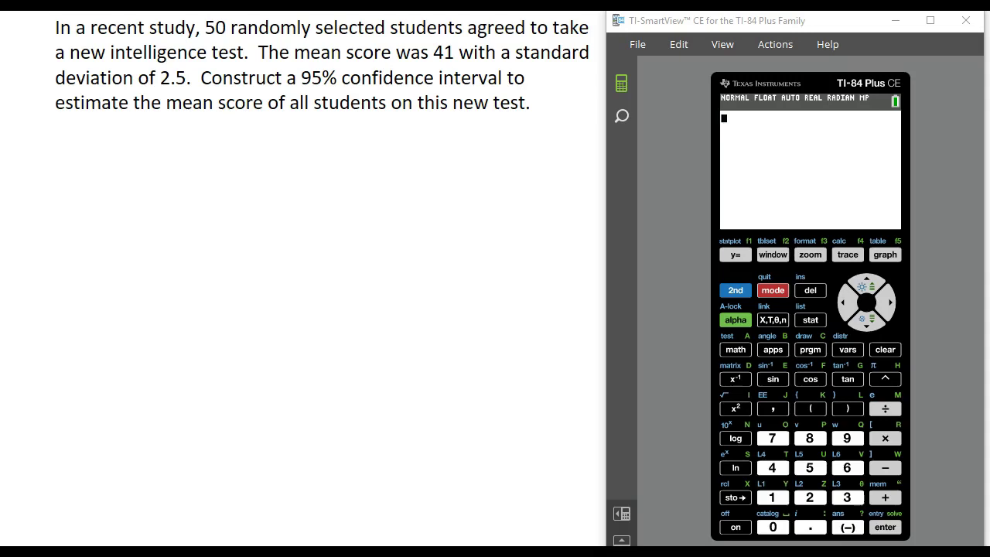
- Write 'Estimate μ at 95%' and, below it, 'point estimate: x̄ = 41'
mouse_move(101, 134)
left_mouse_down()
mouse_move(110, 154)
mouse_move(135, 139)
mouse_move(154, 154)
mouse_move(170, 139)
mouse_move(216, 150)
mouse_move(222, 141)
mouse_move(319, 141)
mouse_move(322, 153)
mouse_move(338, 132)
mouse_move(331, 158)
mouse_move(342, 147)
left_mouse_up()
mouse_move(75, 186)
left_mouse_down()
mouse_move(75, 208)
mouse_move(96, 195)
mouse_move(122, 202)
left_mouse_up()
mouse_move(123, 185)
left_mouse_down()
mouse_move(127, 200)
mouse_move(150, 201)
mouse_move(172, 187)
mouse_move(200, 195)
mouse_move(212, 182)
mouse_move(279, 202)
mouse_move(273, 184)
mouse_move(334, 185)
mouse_move(349, 200)
left_mouse_up()
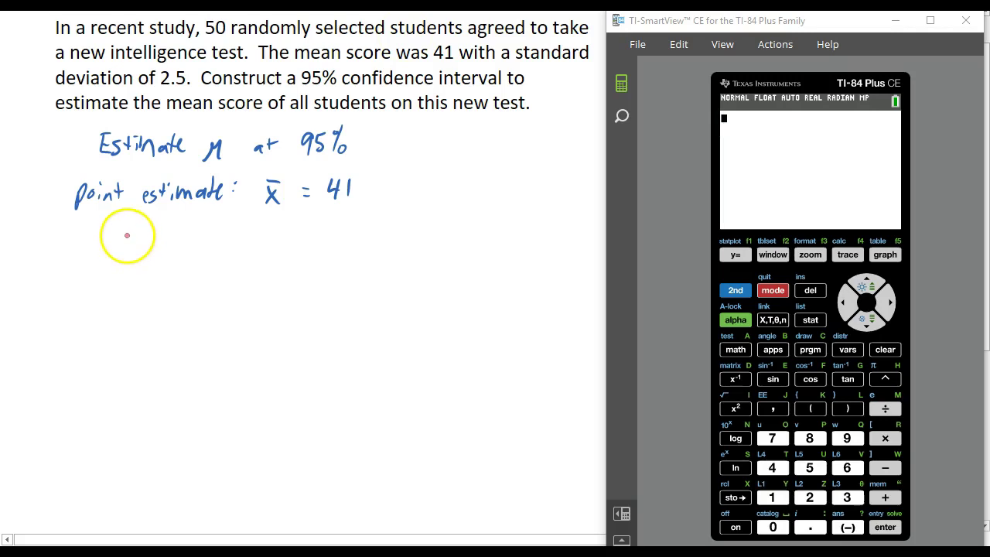
- Write the red conditions 'Either: n≥30' and 'OR: pop. normally dist.'
mouse_move(126, 237)
left_mouse_down()
mouse_move(168, 254)
mouse_move(180, 243)
mouse_move(226, 239)
mouse_move(238, 251)
mouse_move(287, 236)
left_mouse_up()
mouse_move(170, 270)
left_mouse_down()
mouse_move(292, 279)
mouse_move(314, 266)
mouse_move(343, 278)
mouse_move(349, 259)
mouse_move(363, 257)
mouse_move(365, 271)
mouse_move(398, 274)
mouse_move(421, 256)
left_mouse_up()
left_click(185, 272)
left_click(186, 282)
left_click(260, 283)
left_click(434, 270)
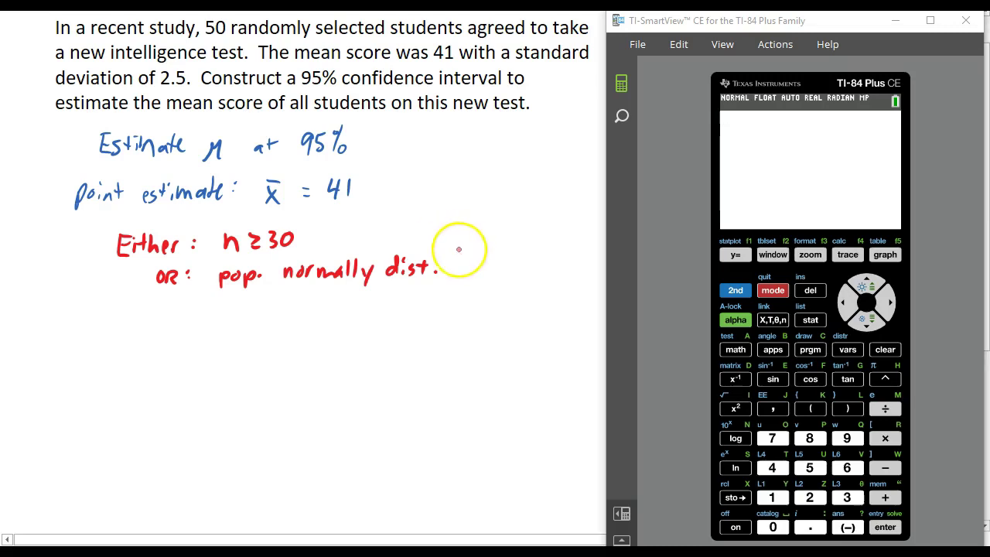
- Add a red checkmark beside the conditions and write 'z-dist or t-dist ?' below them
left_click_drag(466, 251, 500, 220)
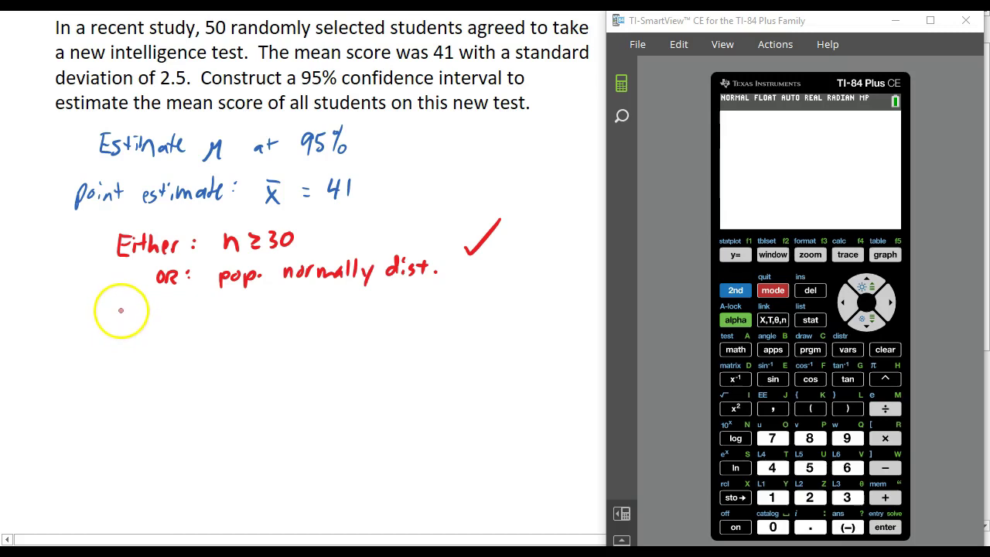
mouse_move(118, 311)
left_mouse_down()
mouse_move(163, 314)
mouse_move(163, 326)
mouse_move(180, 327)
mouse_move(192, 314)
mouse_move(253, 323)
mouse_move(306, 314)
mouse_move(310, 326)
mouse_move(296, 319)
mouse_move(371, 316)
left_mouse_up()
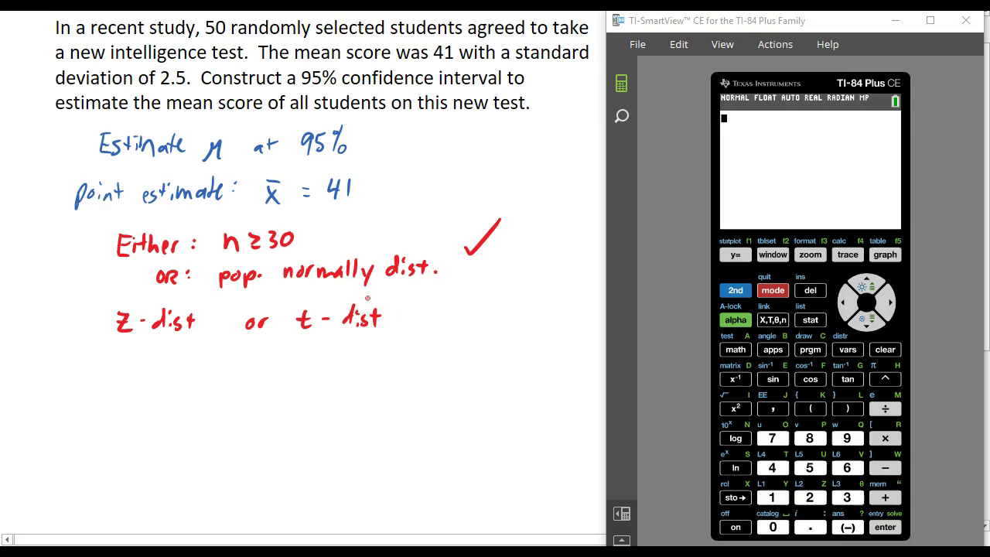
left_click_drag(408, 304, 412, 316)
- Finish the '?' and draw an arrow under z-dist to 'we know σ (pop. st dev)'
left_click(413, 325)
left_click(139, 353)
scroll(129, 347, "right", 1)
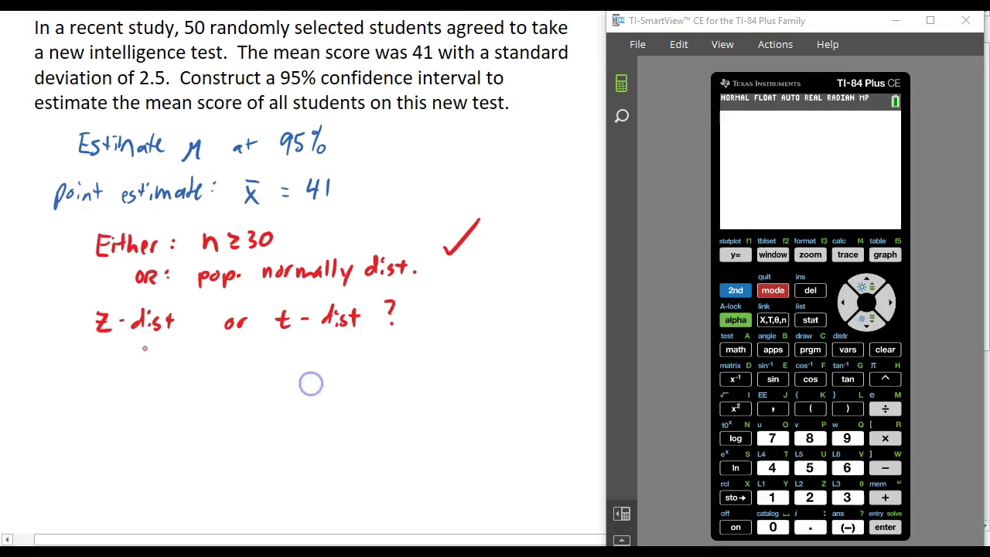
mouse_move(130, 344)
left_mouse_down()
mouse_move(128, 361)
mouse_move(135, 356)
left_mouse_up()
mouse_move(86, 379)
left_mouse_down()
mouse_move(132, 397)
mouse_move(142, 380)
mouse_move(154, 394)
mouse_move(189, 379)
left_mouse_up()
mouse_move(128, 408)
left_mouse_down()
mouse_move(121, 413)
mouse_move(141, 404)
left_mouse_up()
mouse_move(82, 434)
left_mouse_down()
mouse_move(86, 456)
mouse_move(101, 445)
mouse_move(199, 435)
mouse_move(205, 454)
left_mouse_up()
- Draw an arrow under t-dist to 'we know s (samp. st dev)', circle it, and write 'usual' underlined
mouse_move(311, 340)
left_mouse_down()
mouse_move(311, 361)
mouse_move(320, 347)
left_mouse_up()
mouse_move(281, 376)
left_mouse_down()
mouse_move(285, 389)
mouse_move(301, 378)
mouse_move(312, 386)
left_mouse_up()
mouse_move(326, 374)
left_mouse_down()
mouse_move(327, 389)
mouse_move(384, 378)
left_mouse_up()
left_click(329, 403)
mouse_move(331, 402)
left_mouse_down()
mouse_move(284, 450)
mouse_move(318, 435)
mouse_move(344, 452)
mouse_move(360, 429)
mouse_move(362, 440)
mouse_move(410, 421)
left_mouse_up()
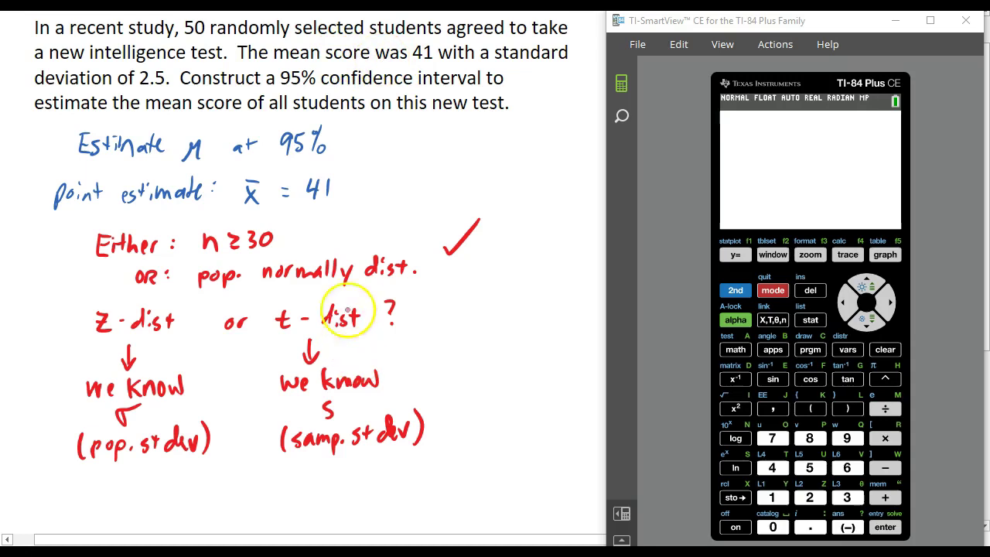
mouse_move(350, 361)
left_mouse_down()
mouse_move(325, 361)
mouse_move(321, 417)
mouse_move(393, 358)
mouse_move(349, 356)
left_mouse_up()
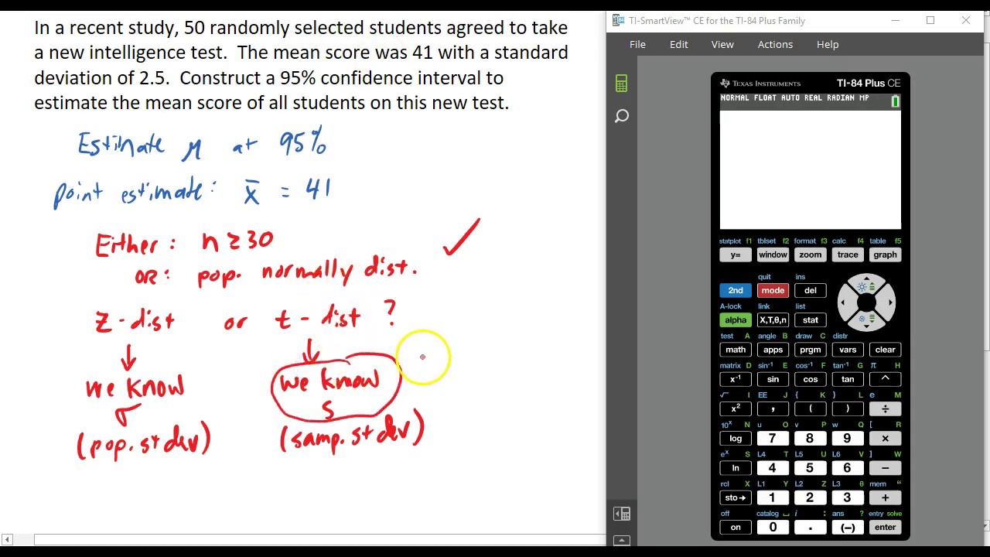
mouse_move(420, 357)
left_mouse_down()
mouse_move(457, 364)
mouse_move(474, 355)
left_mouse_up()
mouse_move(424, 379)
left_mouse_down()
mouse_move(473, 373)
mouse_move(471, 383)
left_mouse_up()
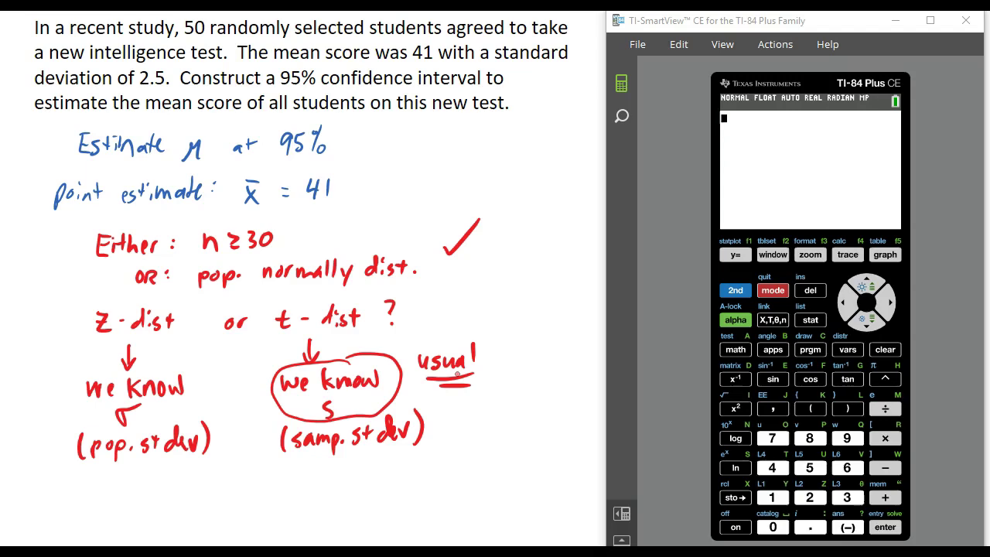
- Go to STAT ▸ TESTS ▸ 8:TInterval and open its input screen
left_click(810, 323)
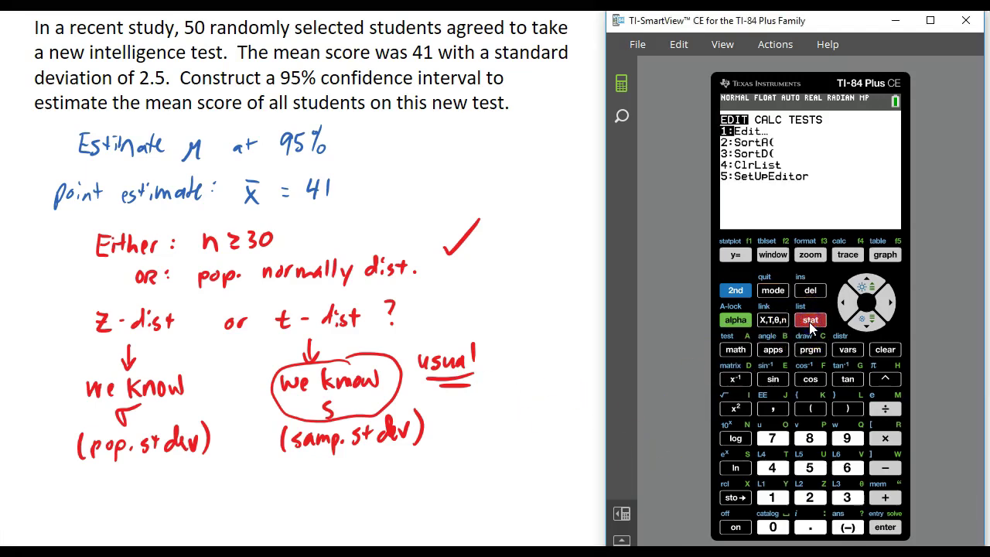
left_click(887, 309)
left_click(889, 311)
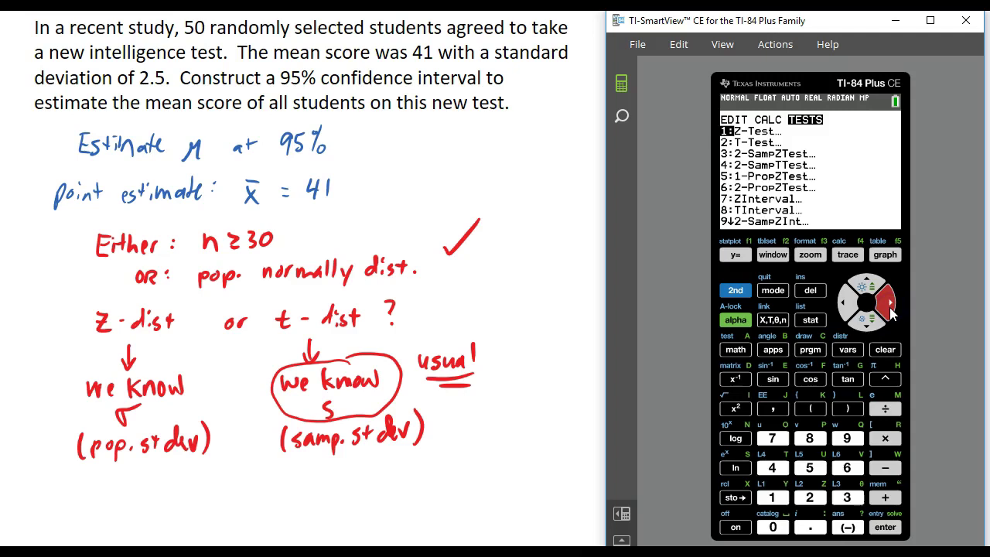
left_click(869, 325)
left_click(868, 325)
left_click(869, 325)
left_click(869, 325)
left_click(869, 325)
left_click(868, 325)
left_click(869, 325)
left_click(869, 325)
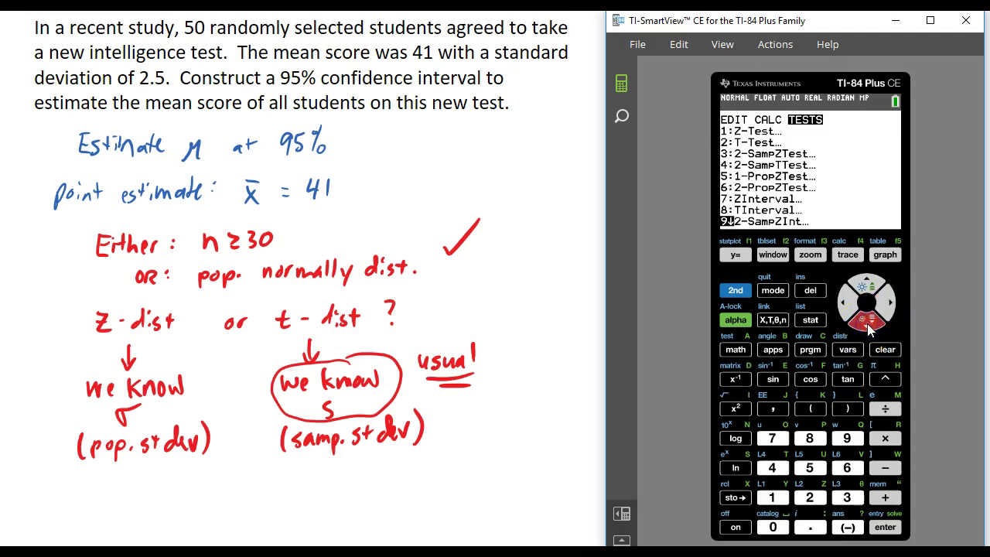
left_click(870, 288)
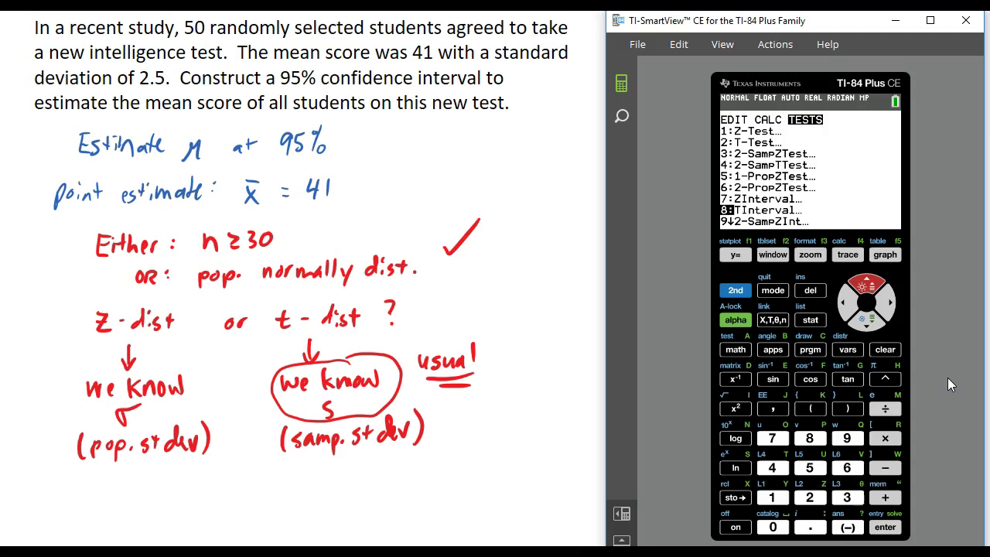
left_click(886, 527)
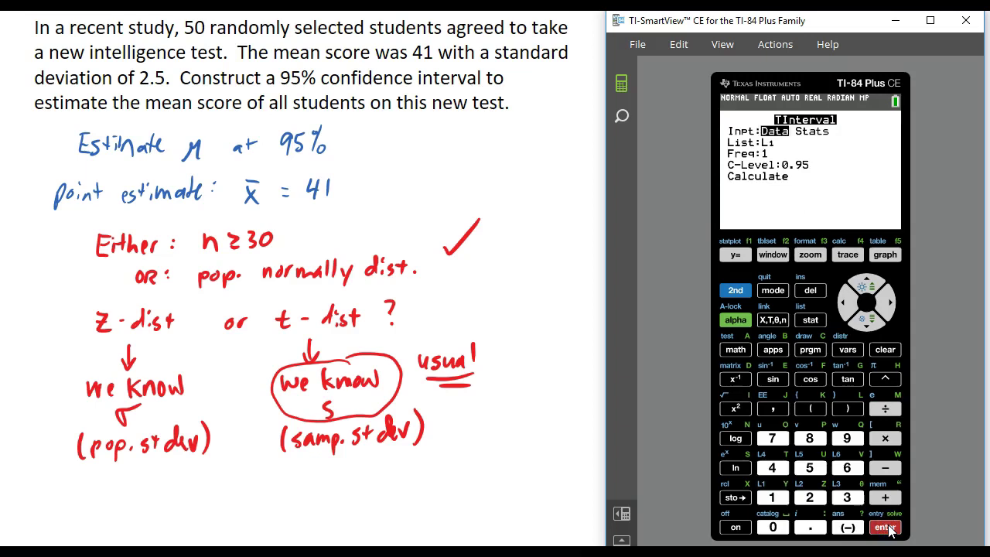
- Switch the TInterval input type from Data to Stats
left_click(887, 512)
left_click(874, 326)
left_click(882, 305)
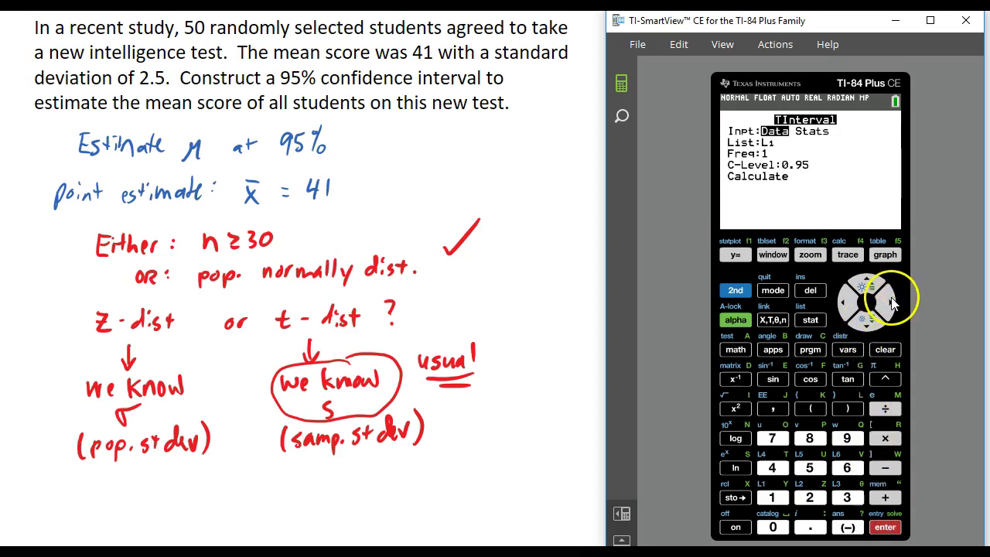
left_click(892, 304)
left_click(886, 529)
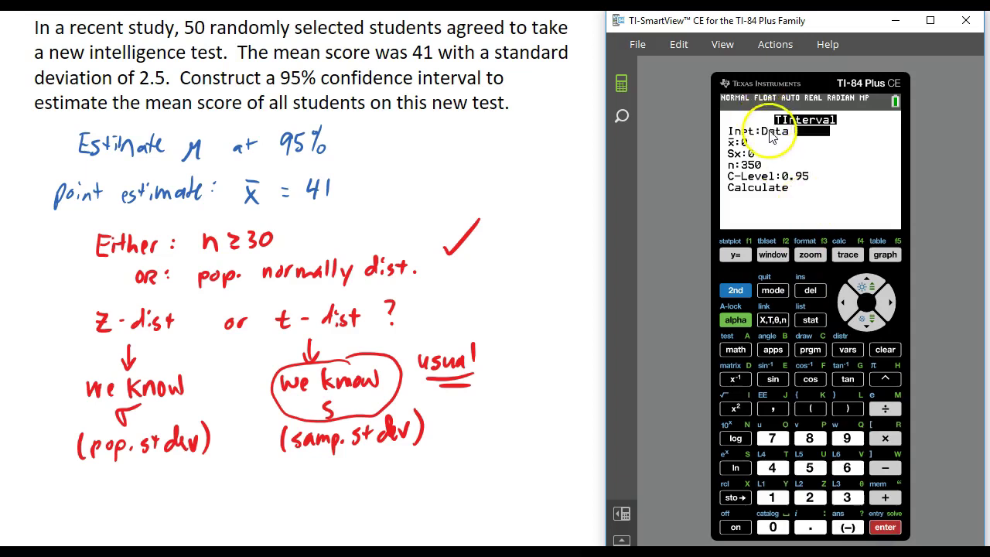
- Enter x̄ = 41, Sx = 2.5 and n = 50, keeping C-Level 0.95, then move to Calculate
left_click(869, 325)
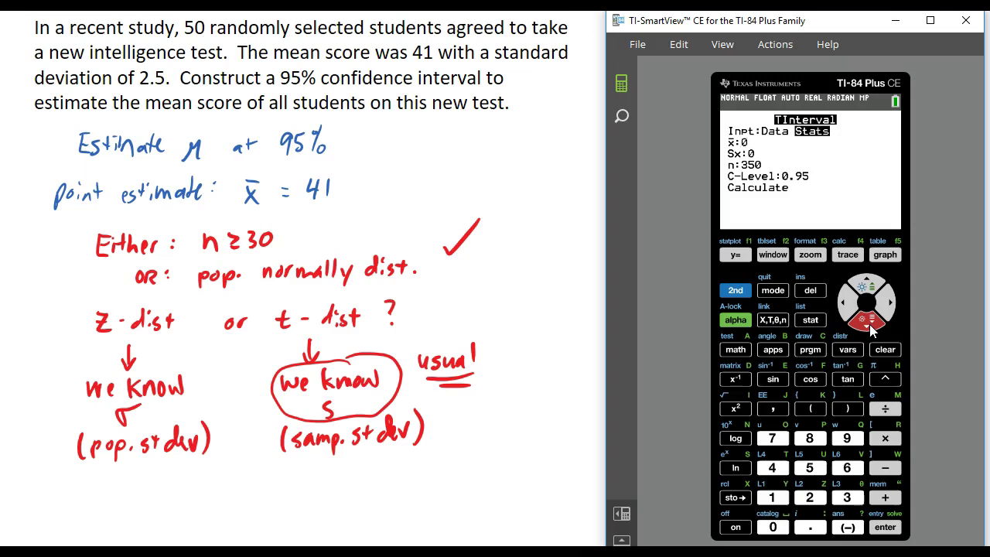
type("41")
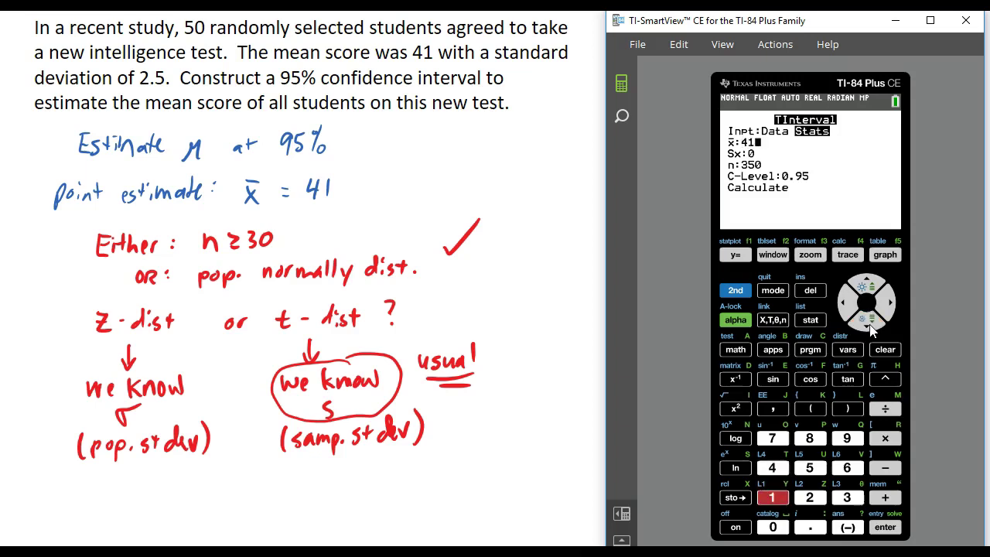
key("Return")
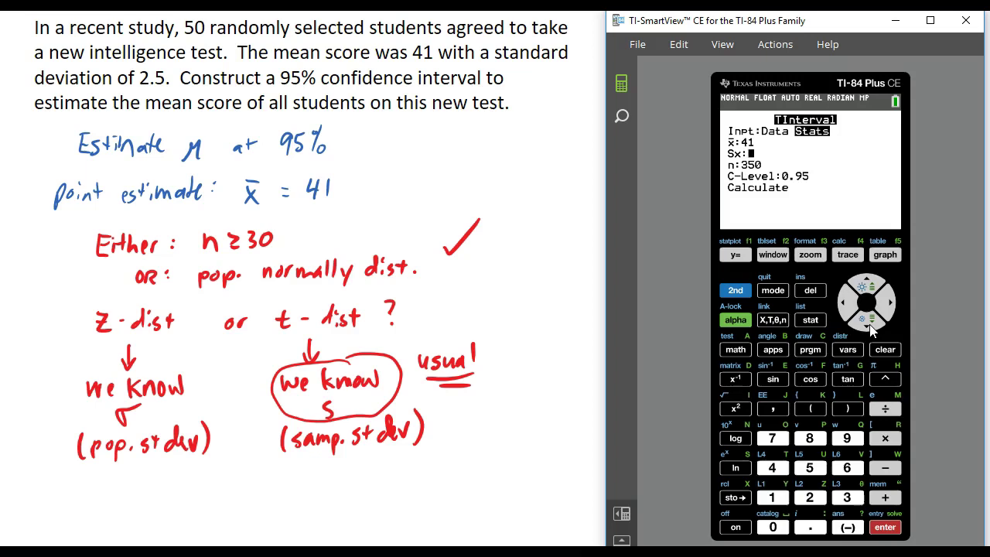
type("2.")
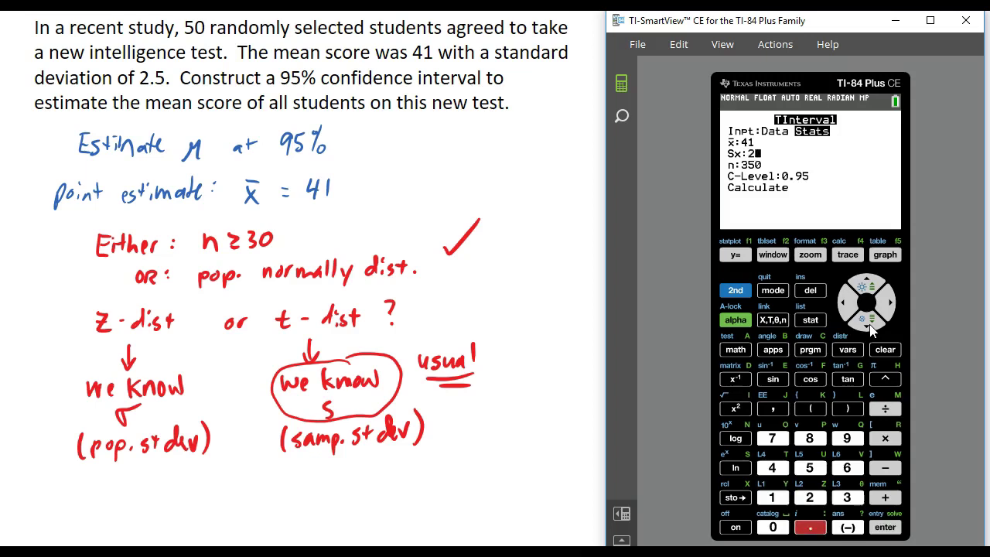
type("5")
key("Return")
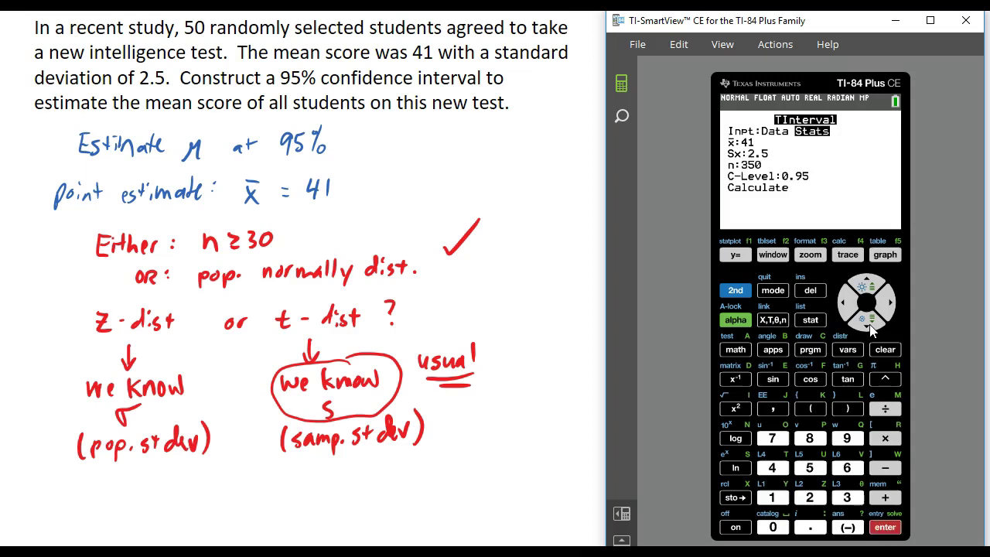
type("50")
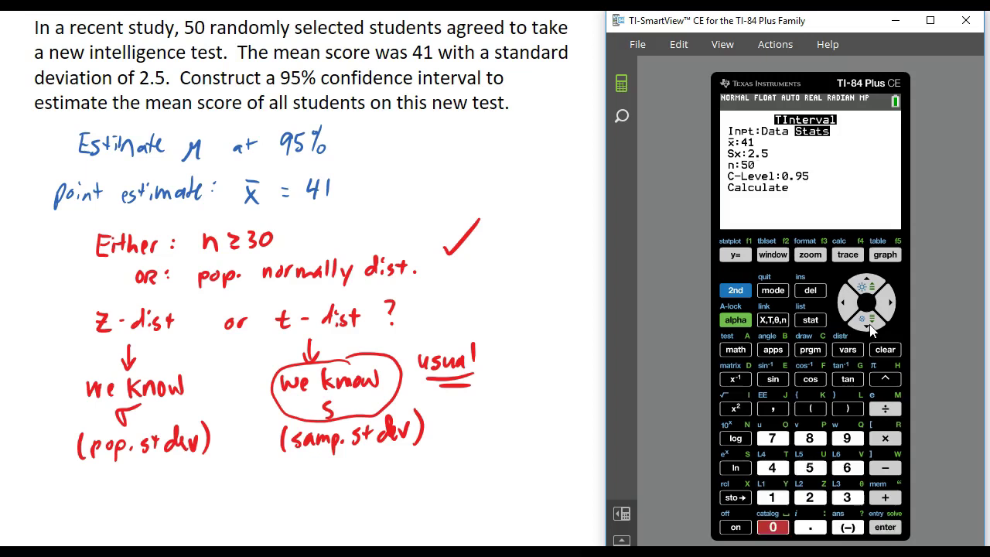
key("Return")
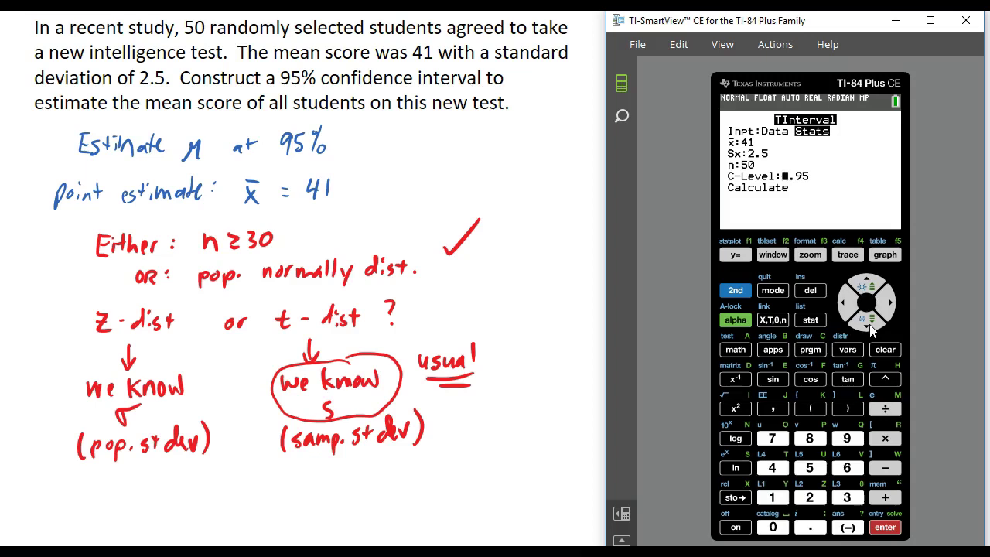
left_click(870, 325)
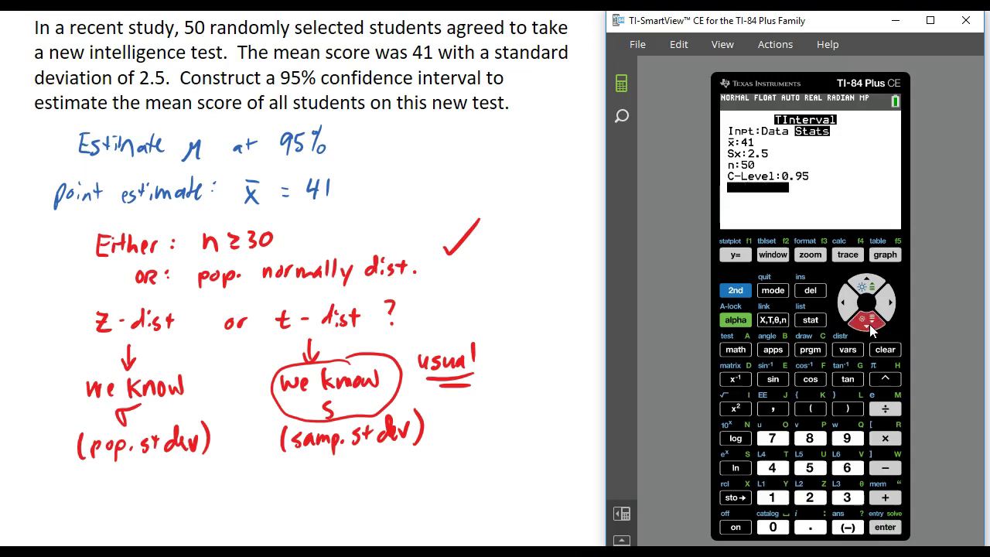
- Calculate the TInterval and write the result '(40.29, 41.71)' in blue beside 'Estimate μ at 95%'
key("Return")
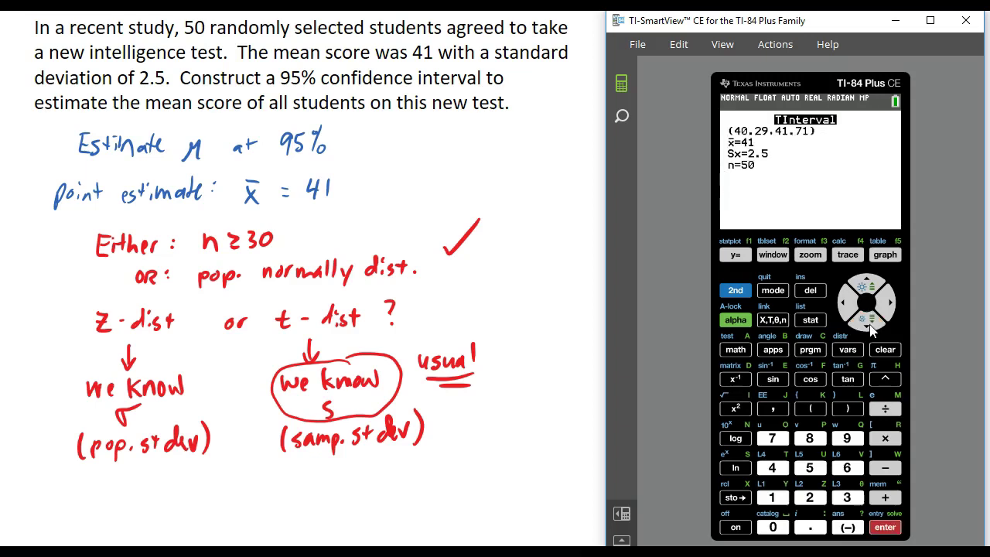
mouse_move(427, 131)
left_mouse_down()
mouse_move(428, 163)
mouse_move(446, 133)
mouse_move(478, 156)
mouse_move(490, 142)
mouse_move(510, 154)
mouse_move(531, 133)
mouse_move(542, 150)
mouse_move(563, 136)
mouse_move(571, 149)
mouse_move(580, 120)
mouse_move(571, 171)
left_mouse_up()
left_click(462, 151)
left_click(548, 152)
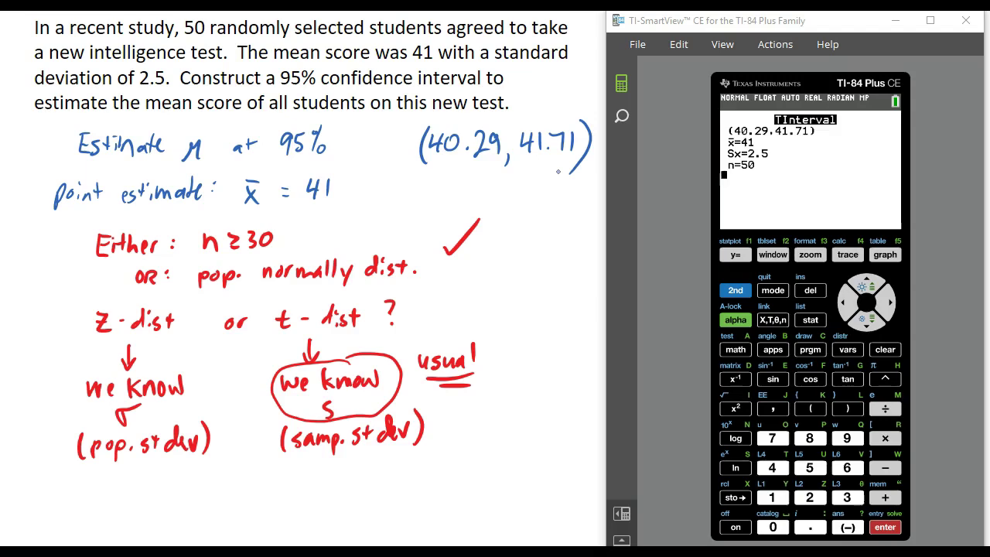
- Box the interval and write '41 ± 0.71' beneath it
mouse_move(399, 120)
left_mouse_down()
mouse_move(517, 171)
mouse_move(592, 163)
mouse_move(595, 106)
mouse_move(396, 116)
left_mouse_up()
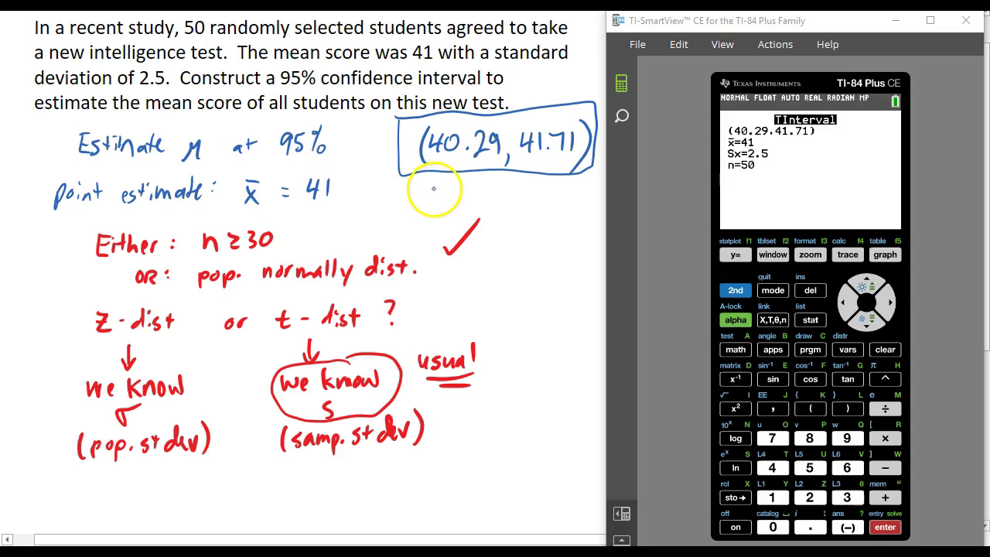
mouse_move(433, 186)
left_mouse_down()
mouse_move(443, 206)
mouse_move(487, 196)
mouse_move(484, 205)
left_mouse_up()
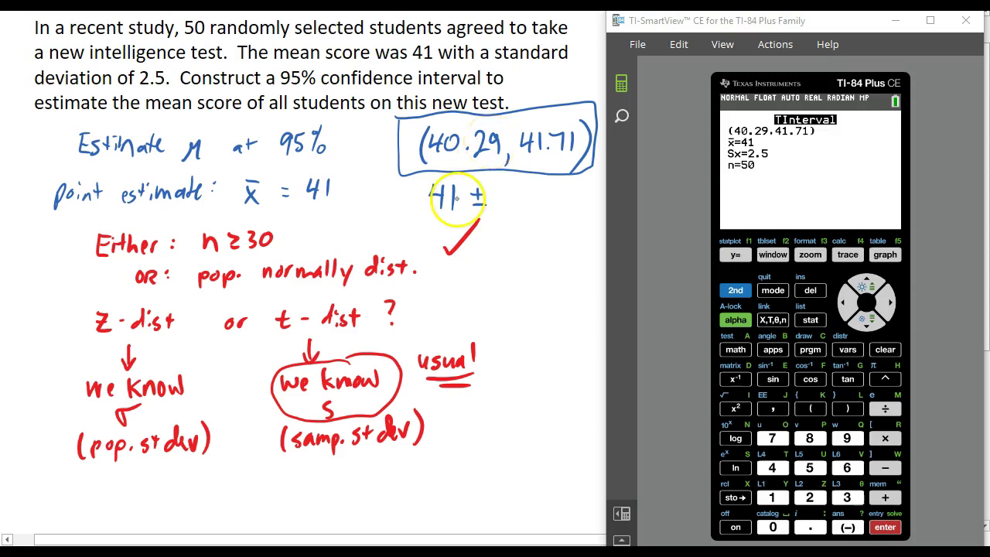
left_click_drag(511, 187, 553, 200)
left_click(523, 200)
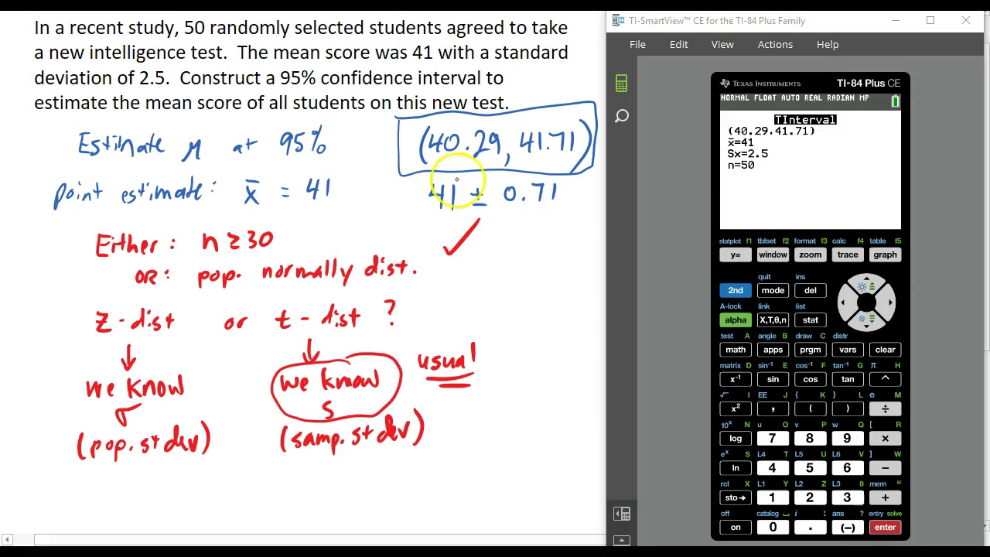
- Bracket the expression and label 0.71 with an arrow as the margin of error E
mouse_move(416, 185)
left_mouse_down()
mouse_move(439, 221)
mouse_move(532, 219)
mouse_move(573, 203)
mouse_move(571, 177)
mouse_move(415, 177)
left_mouse_up()
mouse_move(530, 216)
left_mouse_down()
mouse_move(527, 250)
mouse_move(537, 224)
left_mouse_up()
mouse_move(528, 261)
left_mouse_down()
mouse_move(523, 280)
mouse_move(533, 257)
left_mouse_up()
left_click_drag(522, 268, 532, 268)
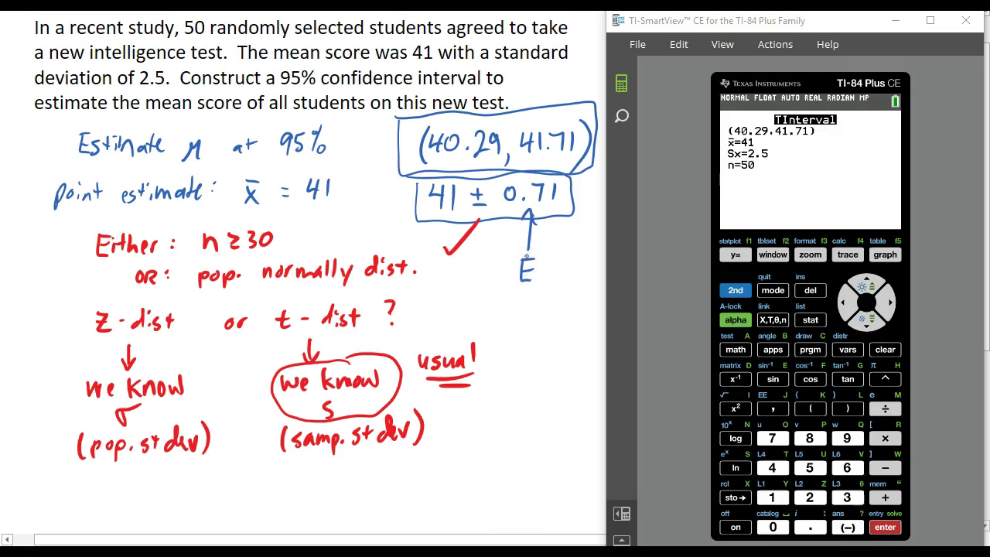
scroll(27, 252, "down", 10)
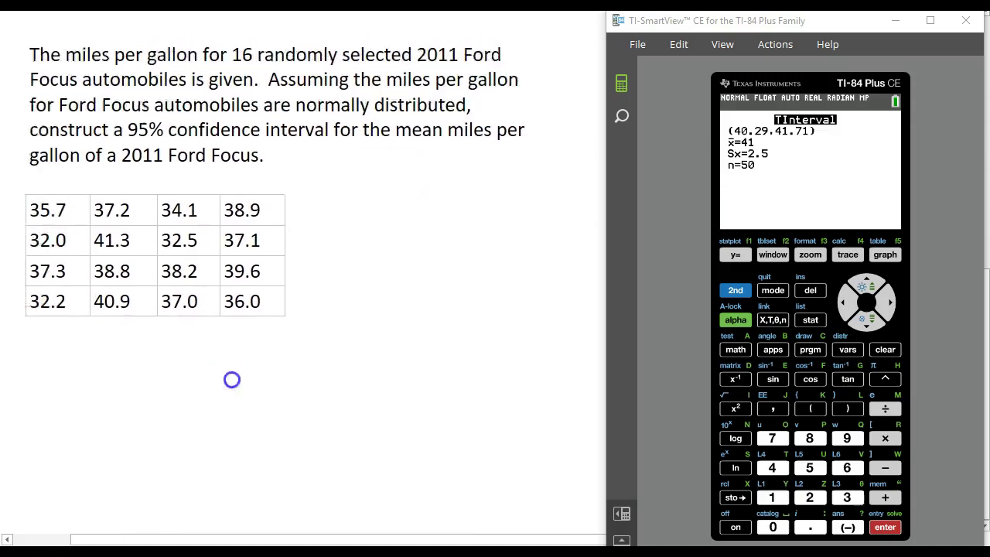
- Write 'n ≥ 30? No' beside the new problem and underline the key phrases of its assumption
mouse_move(397, 148)
left_mouse_down()
mouse_move(409, 166)
mouse_move(442, 165)
mouse_move(464, 149)
mouse_move(482, 158)
mouse_move(520, 143)
left_mouse_up()
left_click(483, 163)
left_click_drag(531, 145, 529, 151)
left_click(504, 147)
left_click_drag(340, 64, 563, 54)
left_click_drag(116, 90, 514, 75)
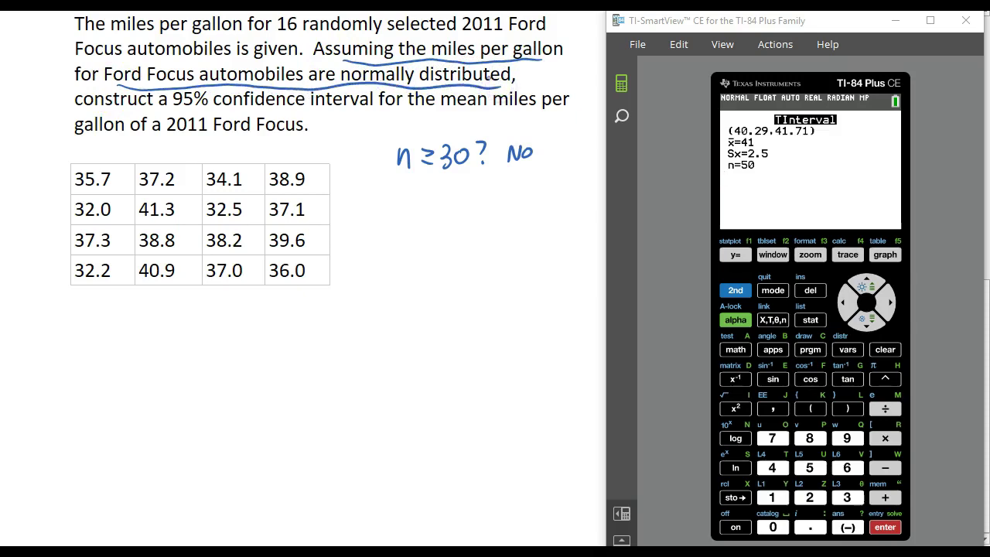
- Write 'Okay, pop. is normal' and 'estimate μ', then begin 'x̄ ='
mouse_move(387, 191)
left_mouse_down()
mouse_move(409, 197)
mouse_move(422, 212)
mouse_move(503, 196)
mouse_move(496, 189)
mouse_move(509, 206)
mouse_move(542, 194)
mouse_move(584, 200)
left_mouse_up()
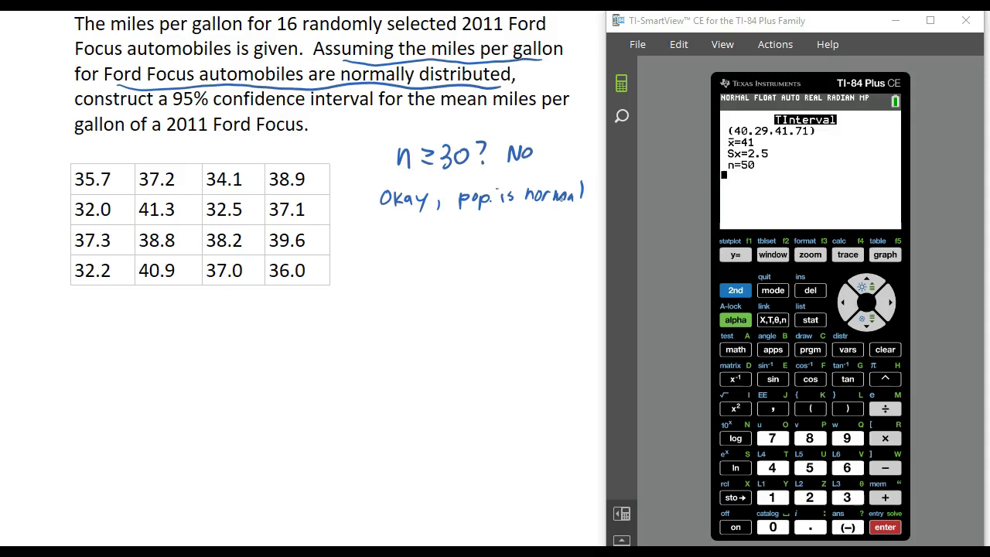
mouse_move(370, 250)
left_mouse_down()
mouse_move(402, 239)
mouse_move(396, 245)
mouse_move(430, 257)
mouse_move(453, 250)
mouse_move(475, 267)
mouse_move(501, 264)
left_mouse_up()
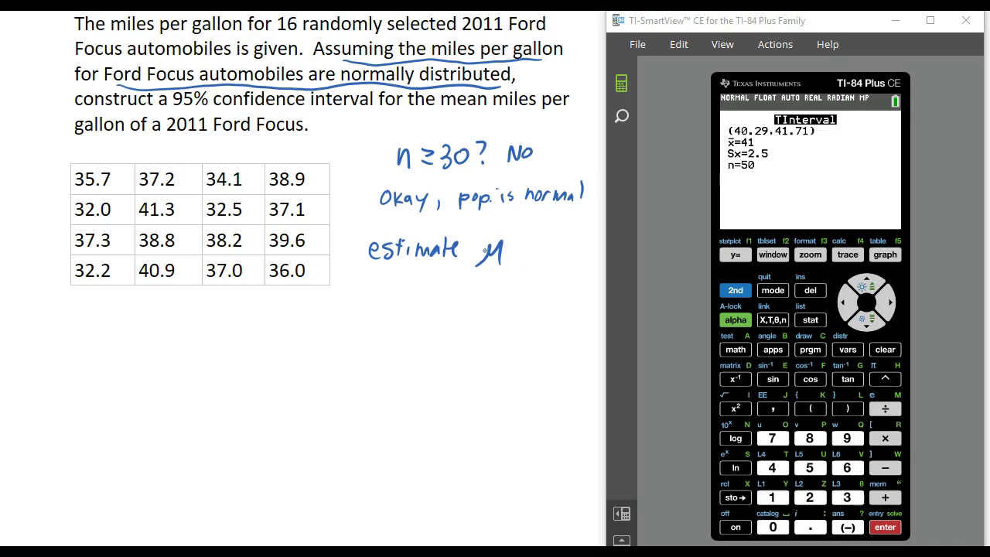
mouse_move(360, 294)
left_mouse_down()
mouse_move(361, 305)
mouse_move(377, 288)
left_mouse_up()
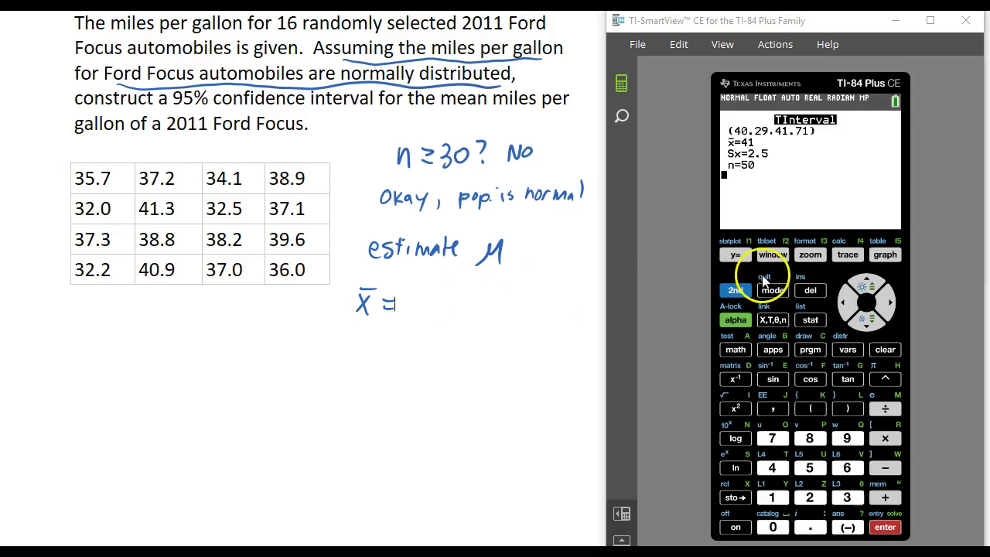
- Paste the 16 mpg values into list L1 in the STAT list editor
left_click(810, 318)
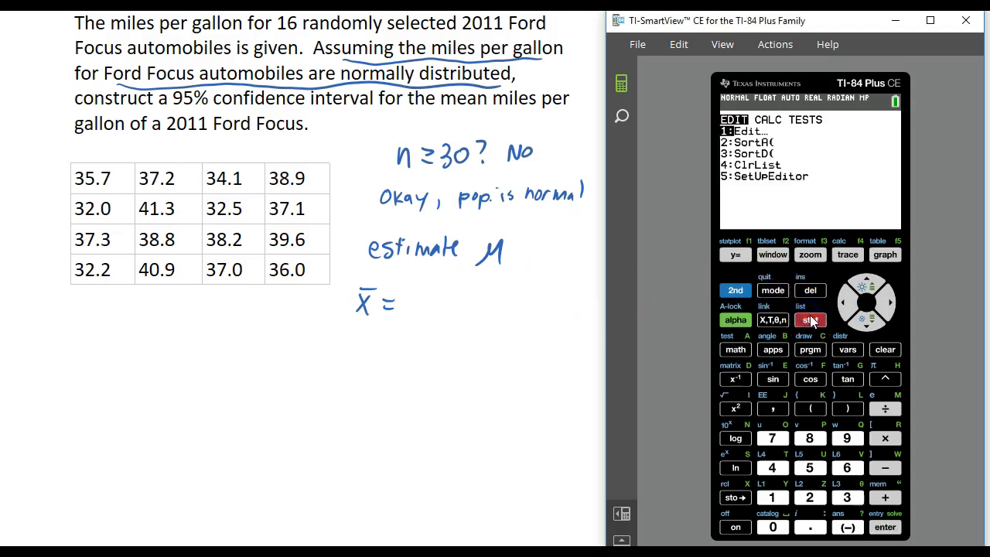
left_click(886, 527)
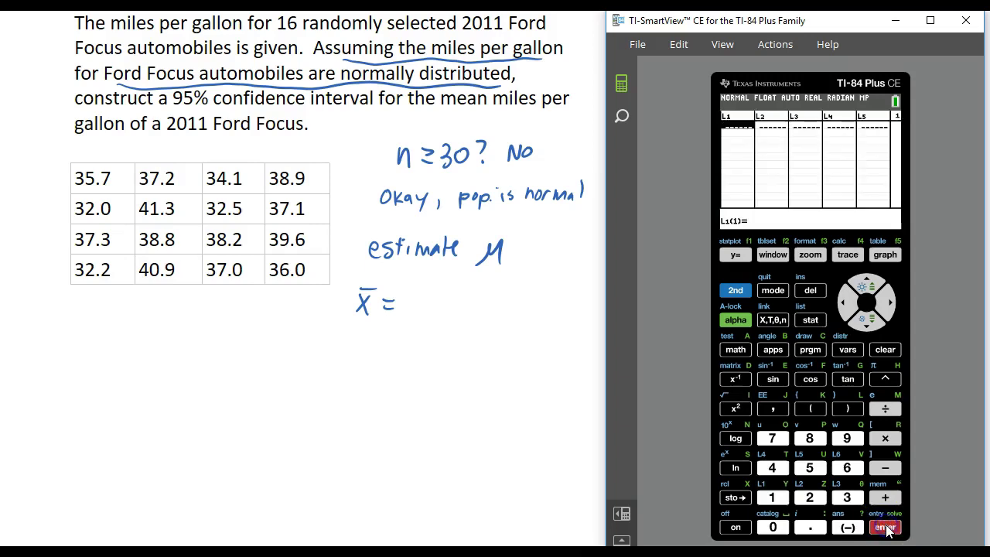
type("35.7 37.2 34.1 38.9 32.0 41.3 32.5 37.1 37.3 38.8 38.2 39.6 32.2 40.9 37.0 36.0")
left_click(938, 313)
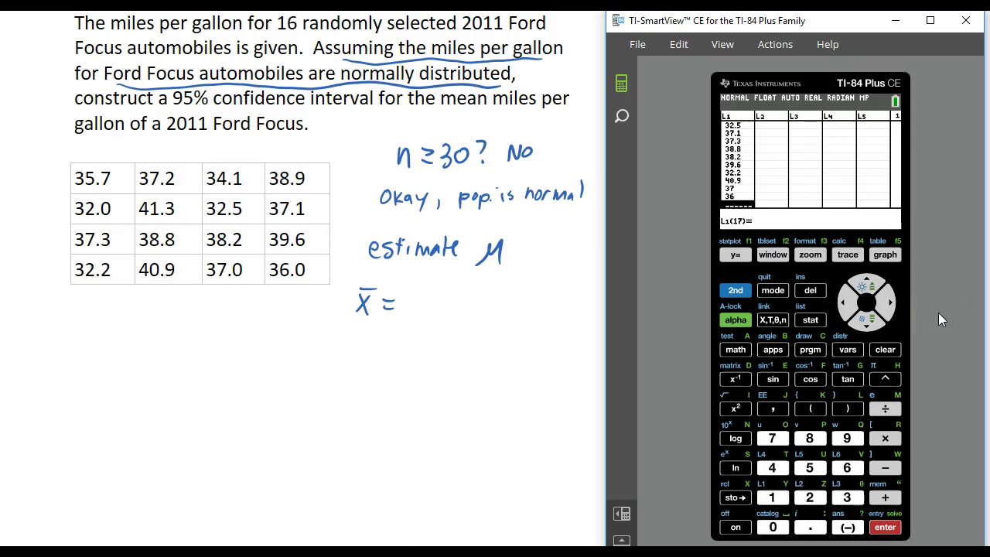
- Go to the STAT TESTS menu and move down to 8:TInterval
left_click(809, 321)
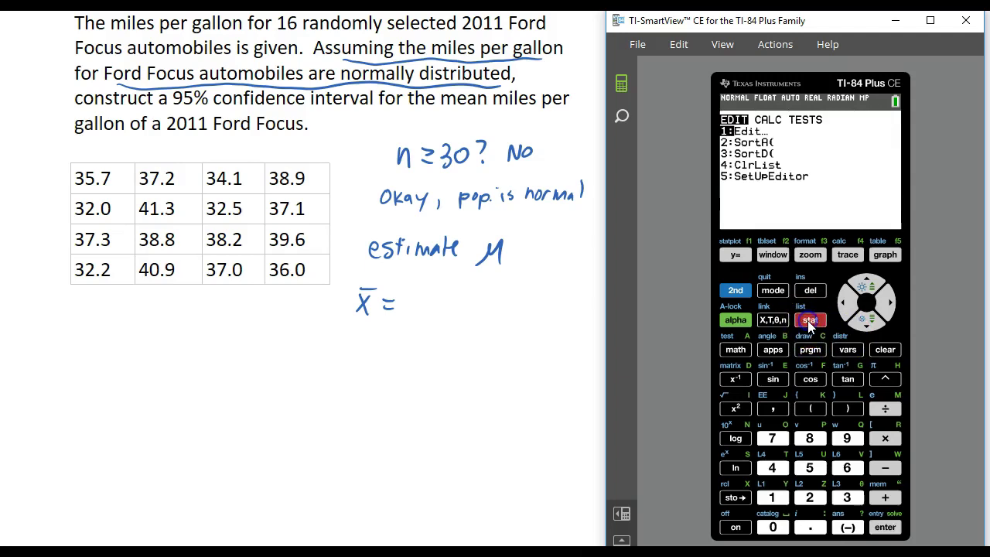
left_click(888, 310)
left_click(888, 310)
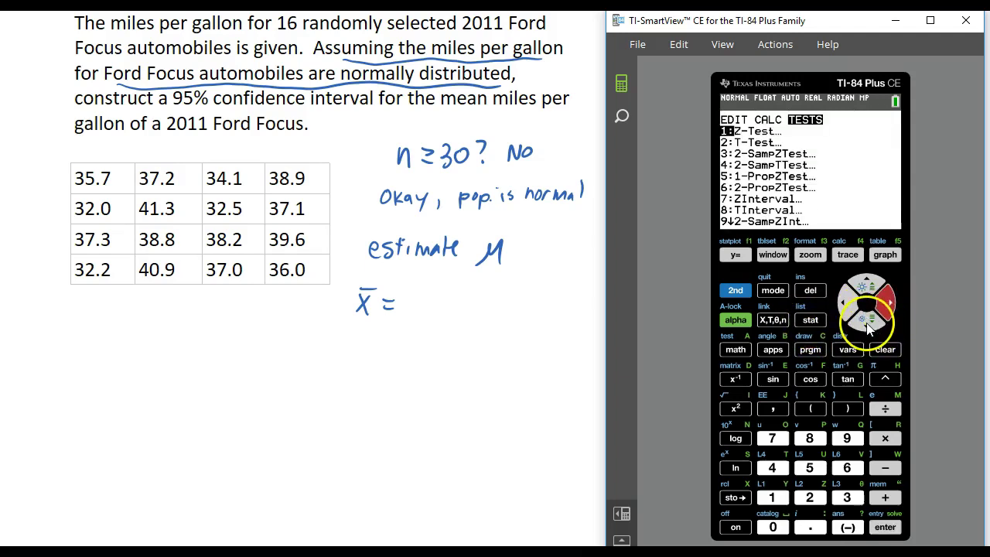
left_click(867, 324)
left_click(867, 323)
left_click(867, 324)
left_click(867, 323)
left_click(868, 323)
left_click(867, 324)
left_click(867, 324)
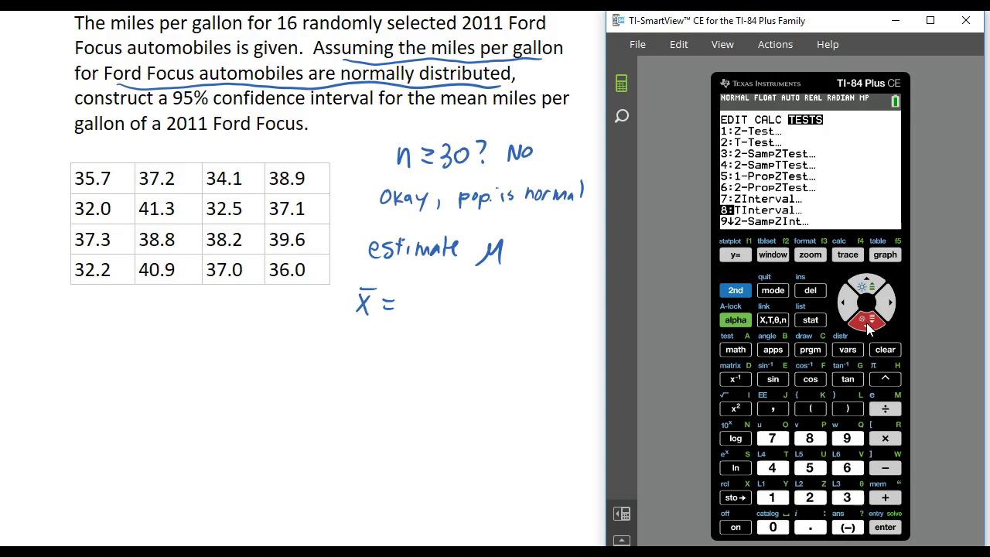
- Set up TInterval with Data input from L1 at C-Level 0.95
left_click(884, 527)
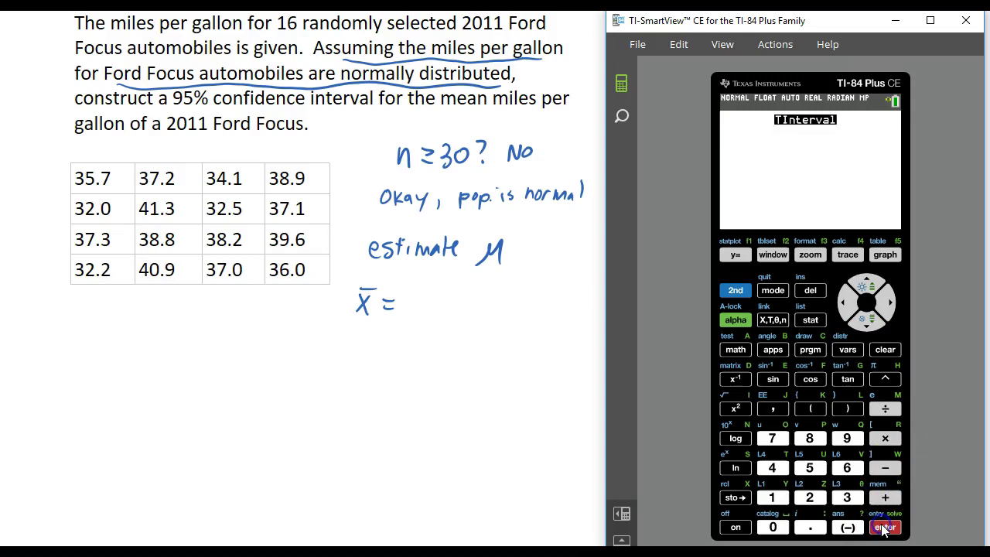
left_click(847, 303)
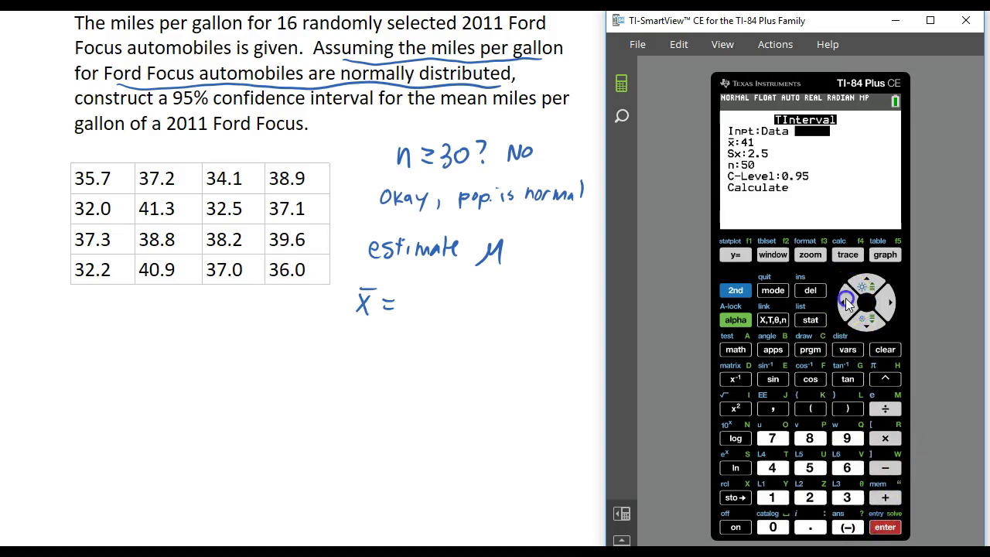
left_click(895, 527)
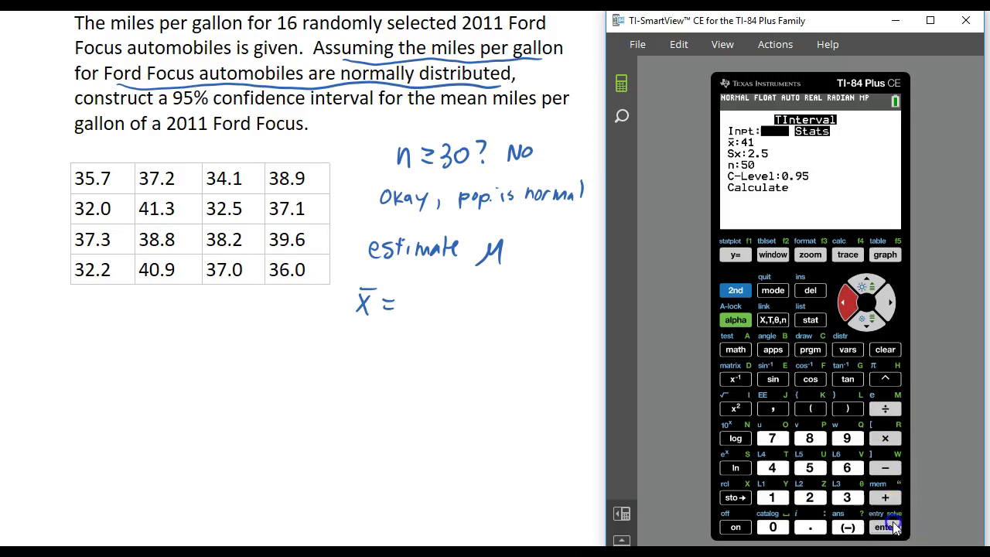
left_click(868, 324)
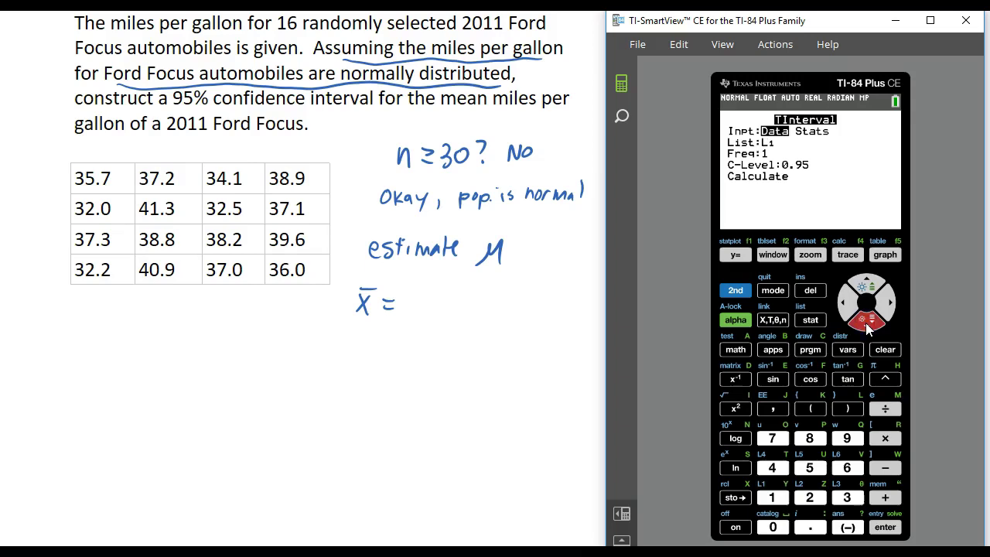
left_click(868, 328)
left_click(867, 328)
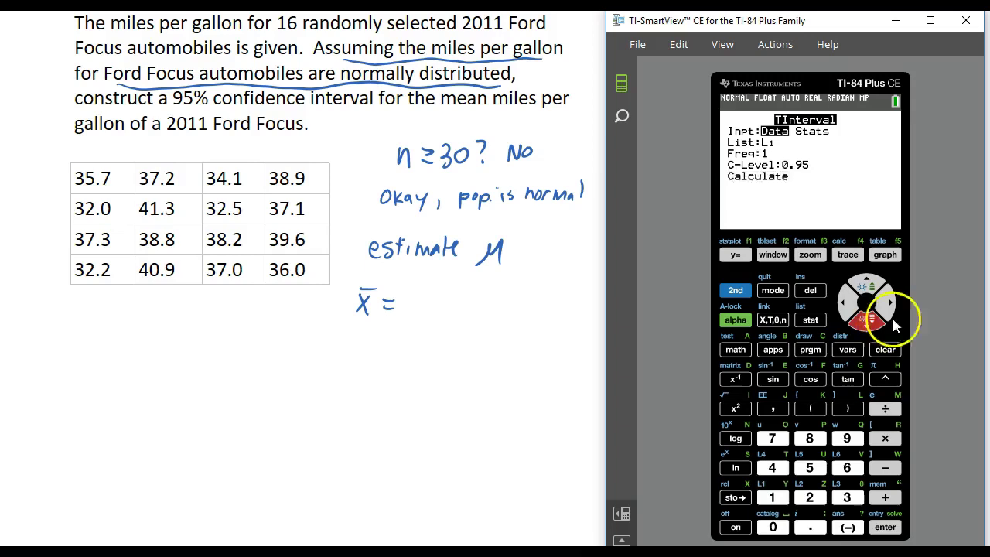
- Calculate the interval (35.246, 38.354) with x̄ = 36.8
left_click(886, 527)
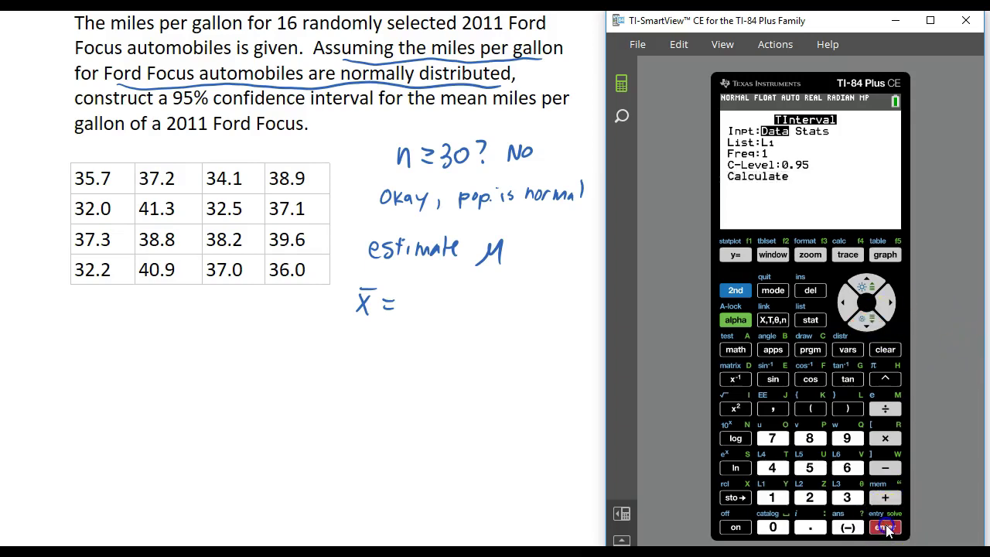
left_click(935, 485)
left_click(981, 439)
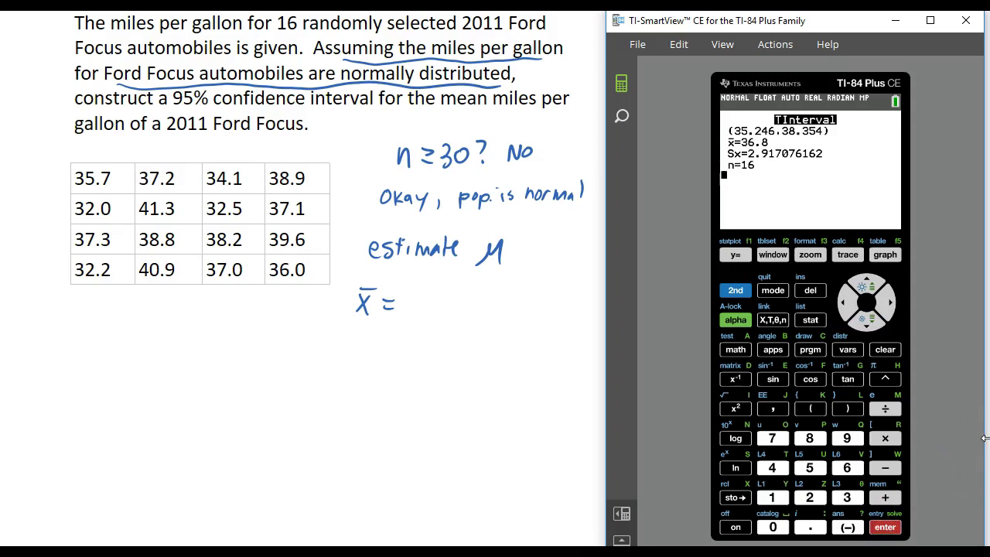
left_click(414, 298)
- Write 36.8 after x̄ = and the interval (35.246, 38.354) below it
mouse_move(408, 293)
left_mouse_down()
mouse_move(417, 308)
mouse_move(420, 288)
mouse_move(457, 294)
mouse_move(455, 303)
left_mouse_up()
left_click(445, 310)
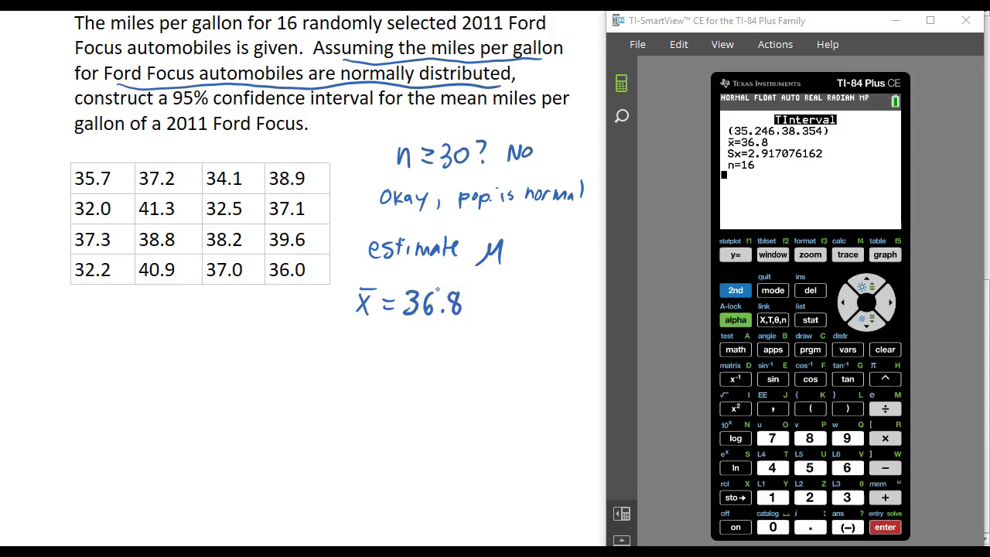
mouse_move(320, 350)
left_mouse_down()
mouse_move(315, 387)
mouse_move(324, 372)
mouse_move(343, 365)
mouse_move(340, 378)
mouse_move(371, 354)
mouse_move(384, 373)
left_mouse_up()
left_click(358, 375)
left_click_drag(384, 356, 390, 374)
mouse_move(404, 354)
left_mouse_down()
mouse_move(398, 372)
mouse_move(422, 382)
mouse_move(460, 357)
mouse_move(475, 373)
mouse_move(519, 364)
mouse_move(513, 372)
mouse_move(529, 378)
left_mouse_up()
left_click(469, 371)
- Box the interval and begin the line 'x̄ ± E → 36.8 ±' beneath it
mouse_move(285, 338)
left_mouse_down()
mouse_move(283, 408)
mouse_move(461, 422)
mouse_move(553, 407)
mouse_move(546, 331)
mouse_move(434, 326)
mouse_move(269, 336)
left_mouse_up()
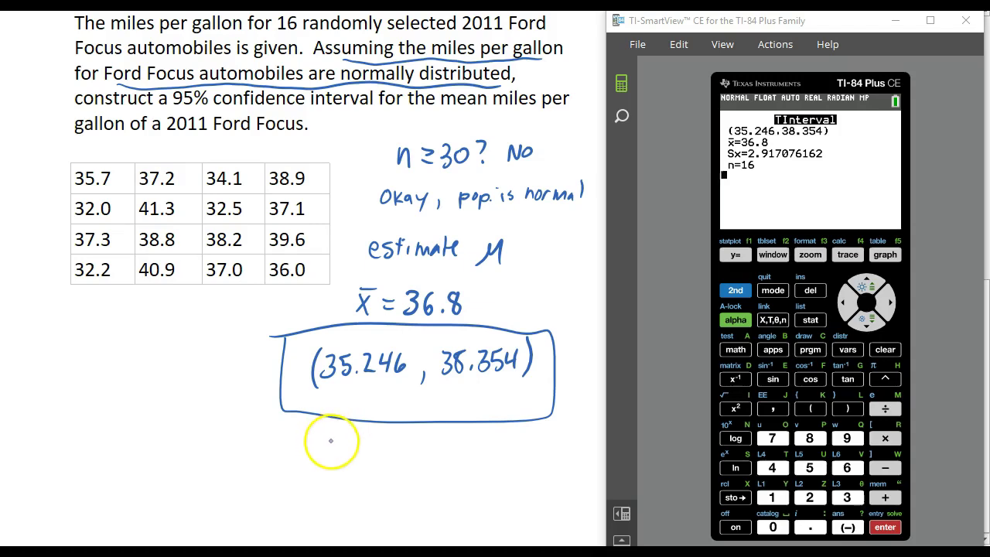
mouse_move(328, 442)
left_mouse_down()
mouse_move(321, 467)
mouse_move(333, 464)
mouse_move(334, 437)
mouse_move(352, 456)
mouse_move(359, 450)
left_mouse_up()
mouse_move(347, 459)
left_mouse_down()
mouse_move(373, 449)
mouse_move(415, 457)
mouse_move(454, 440)
mouse_move(458, 465)
mouse_move(494, 458)
mouse_move(493, 437)
mouse_move(514, 458)
left_mouse_up()
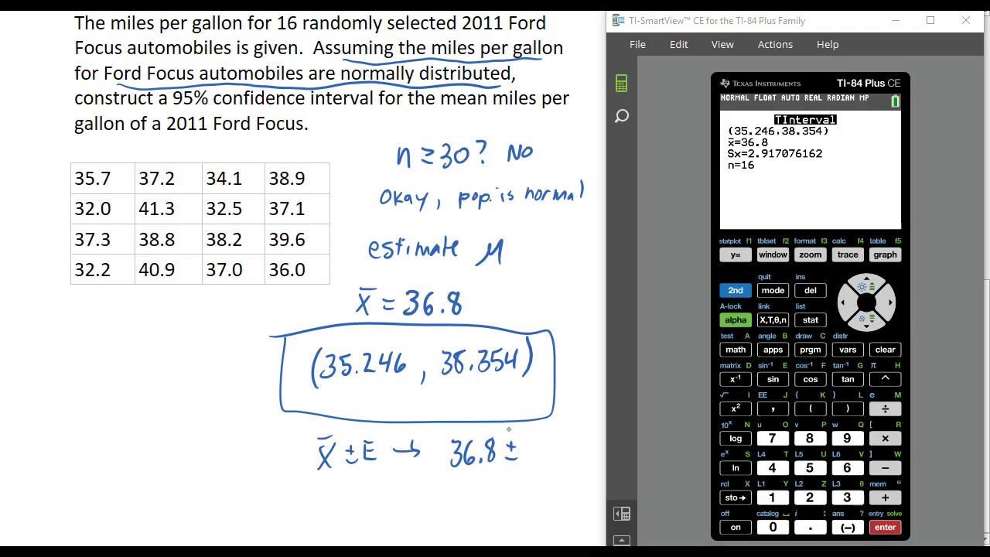
- Quit to the calculator home screen and compute 38.354 − 36.8 = 1.554
left_click(734, 292)
left_click(772, 290)
left_click(770, 304)
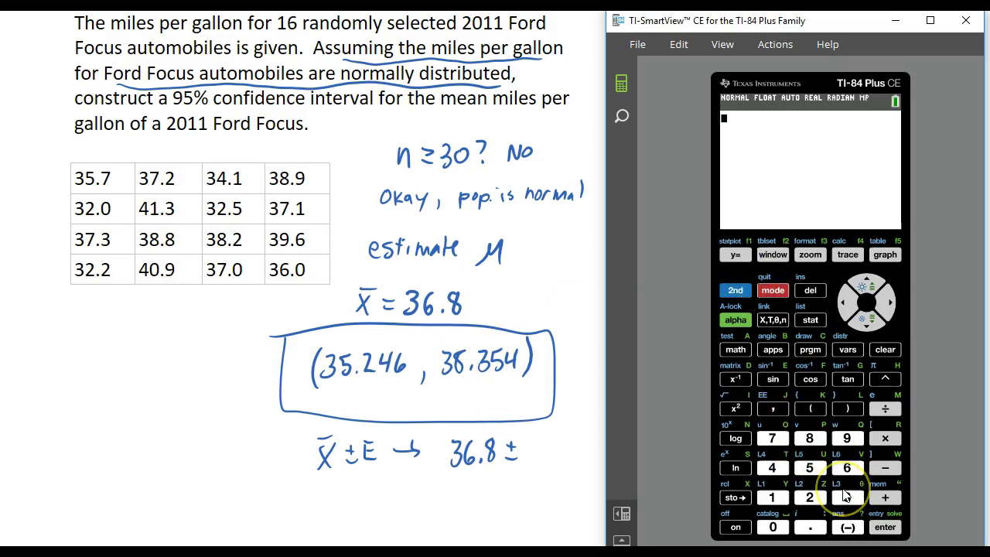
left_click(846, 495)
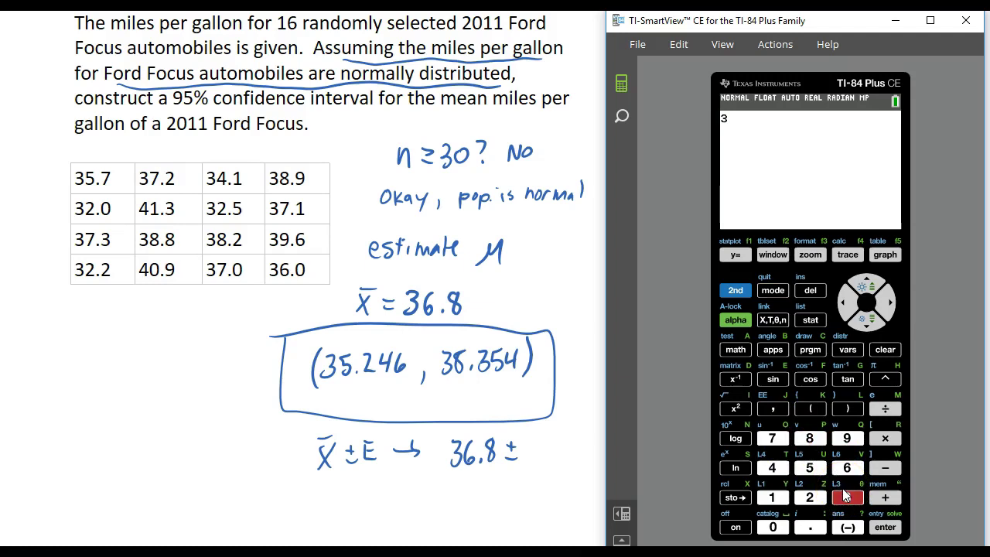
type("8.354")
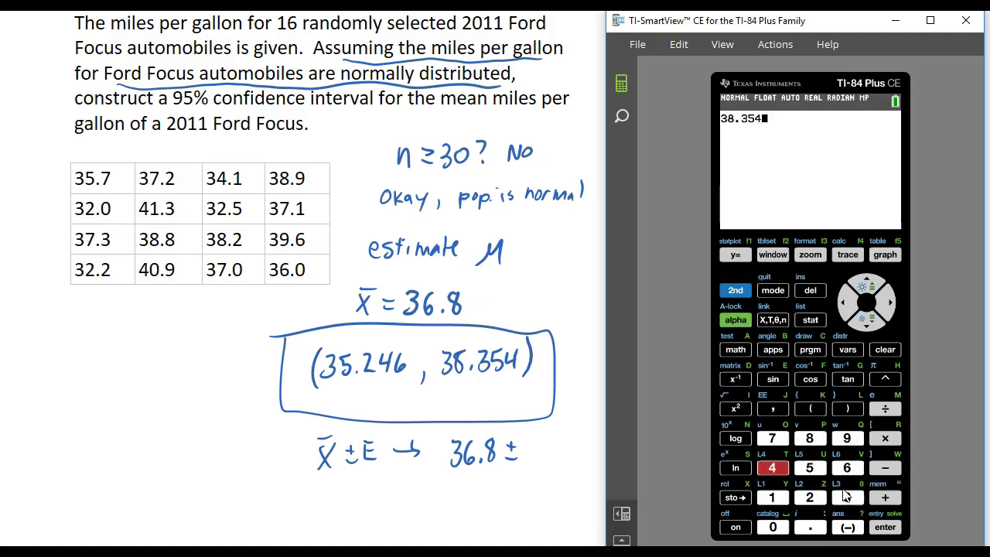
type("-")
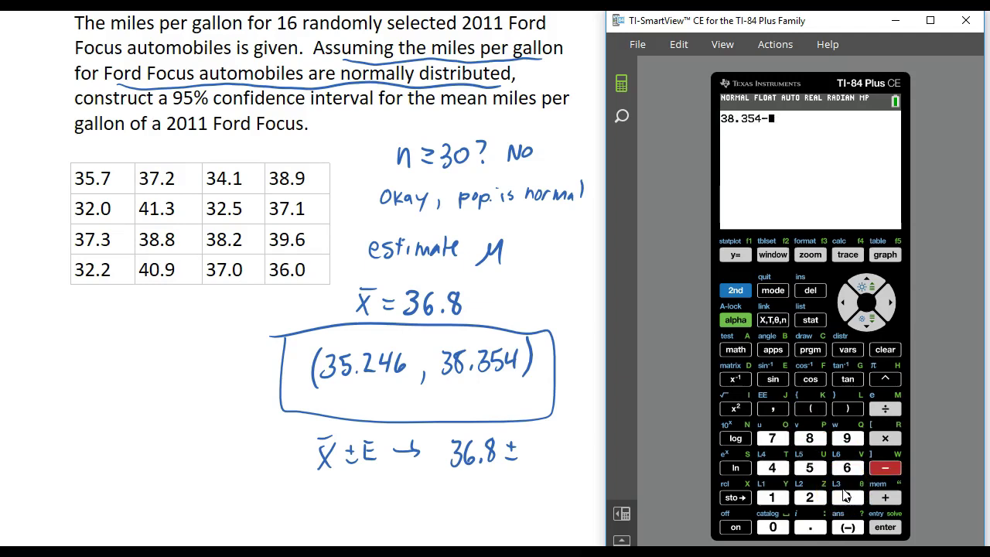
type("36.8")
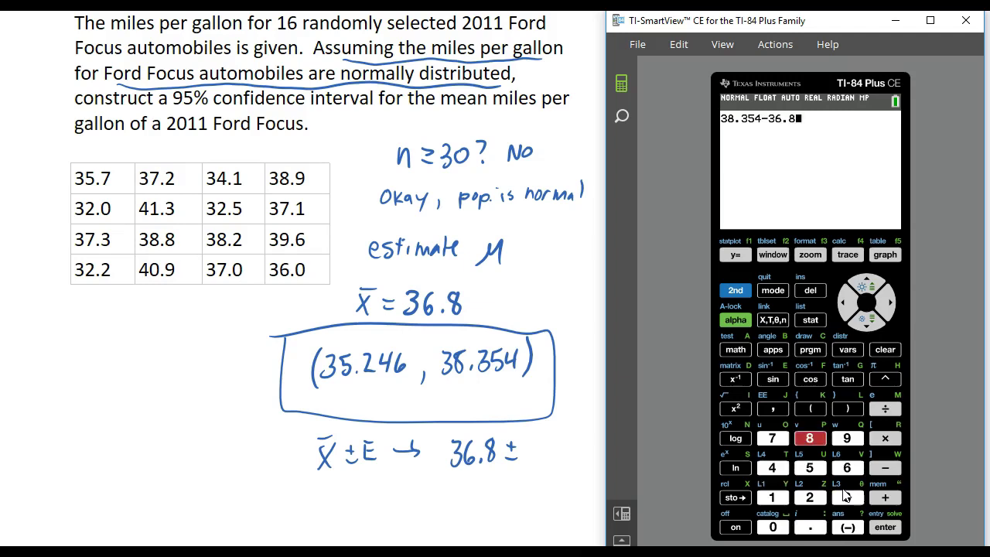
key("Return")
- Write 1.554 after '36.8 ±' in the notes, box 36.8 ± 1.554, and clear the calculator
left_click(541, 457)
mouse_move(534, 443)
left_mouse_down()
mouse_move(531, 464)
mouse_move(561, 463)
mouse_move(570, 441)
mouse_move(574, 463)
mouse_move(581, 440)
left_mouse_up()
left_click(550, 462)
left_click_drag(584, 438, 586, 462)
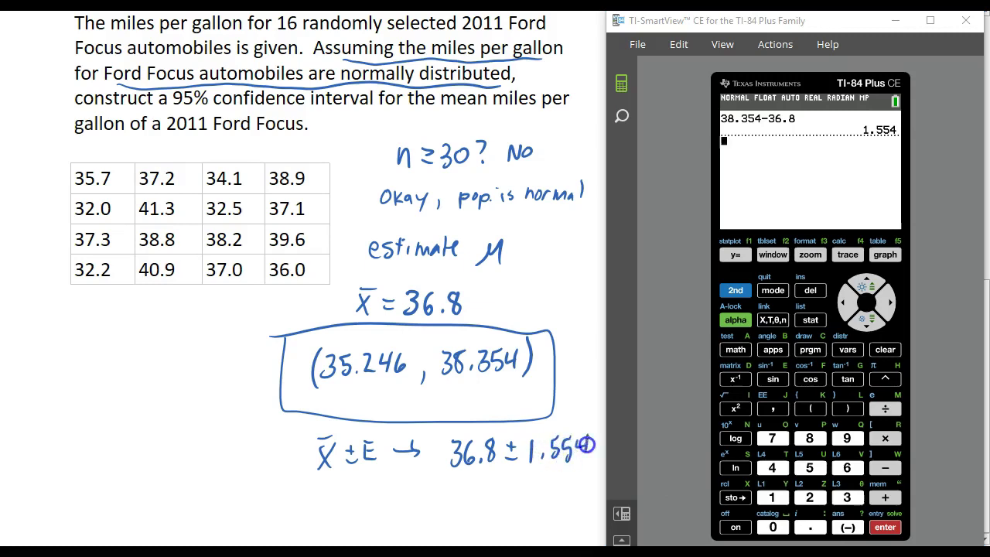
left_click_drag(439, 422, 441, 479)
left_click(836, 394)
key("BackSpace")
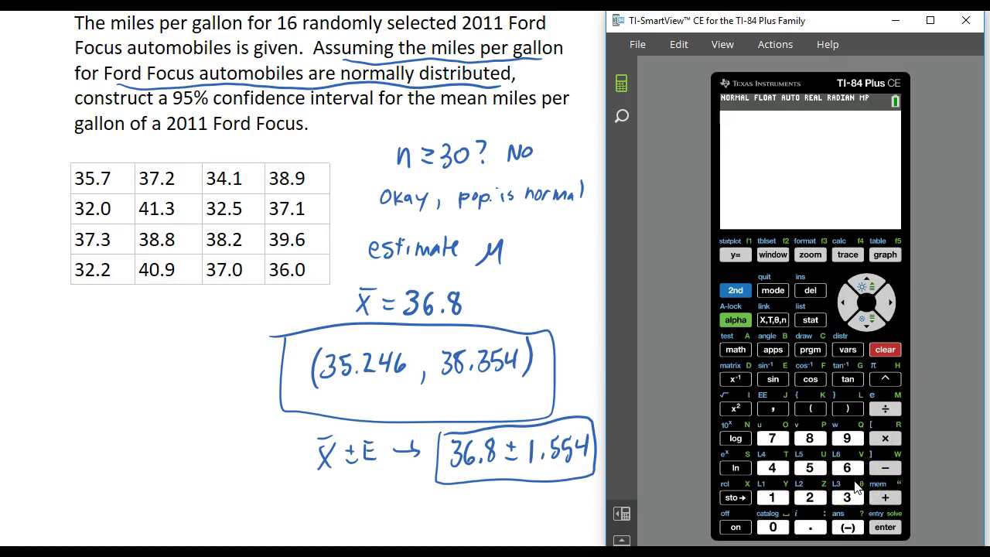
- Evaluate 36.8 − 1.554 on the calculator to check it gives 35.246
type("36.8")
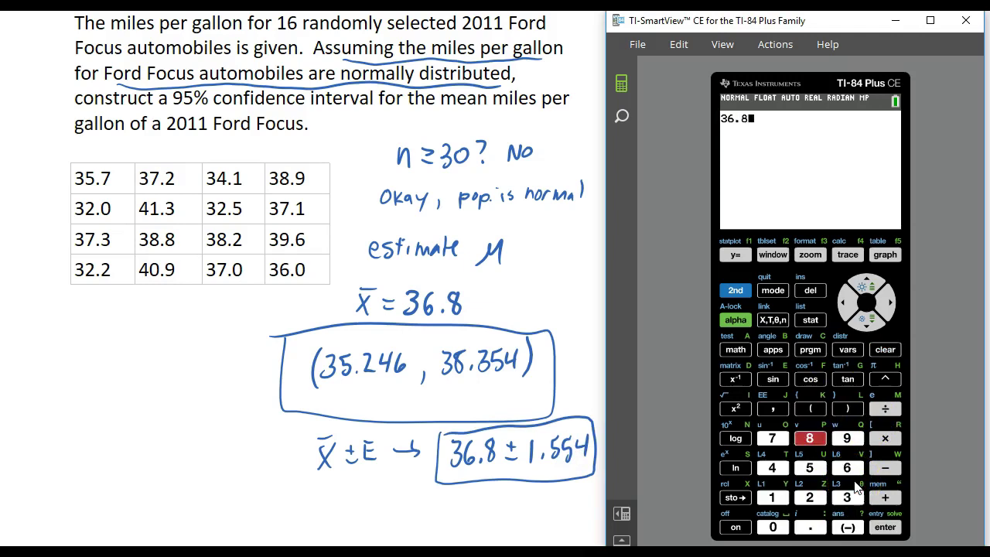
type("-1.554")
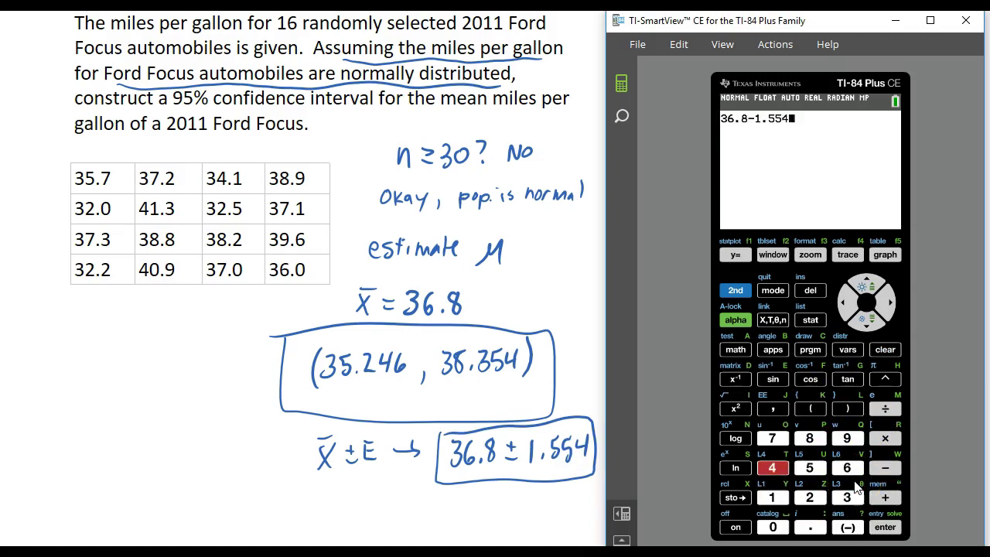
key("Return")
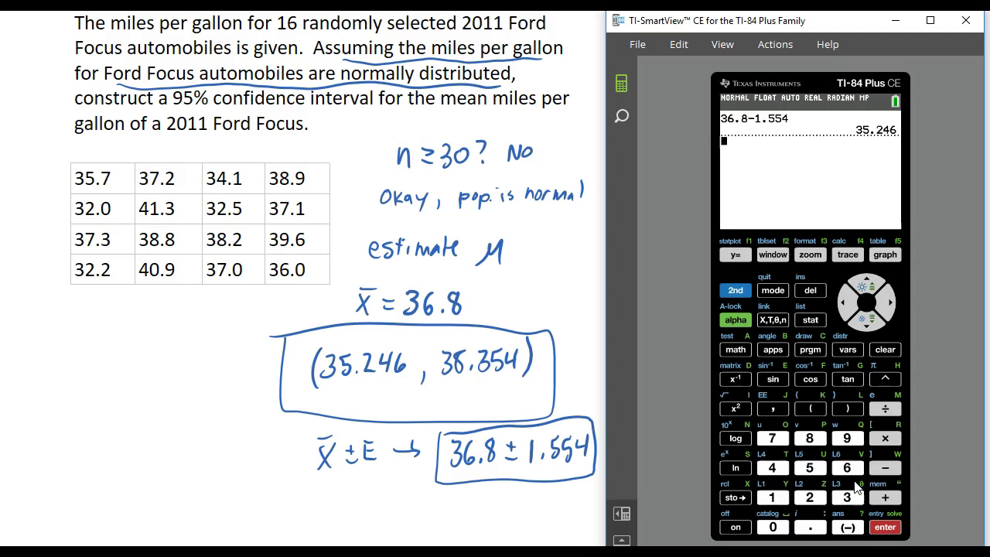